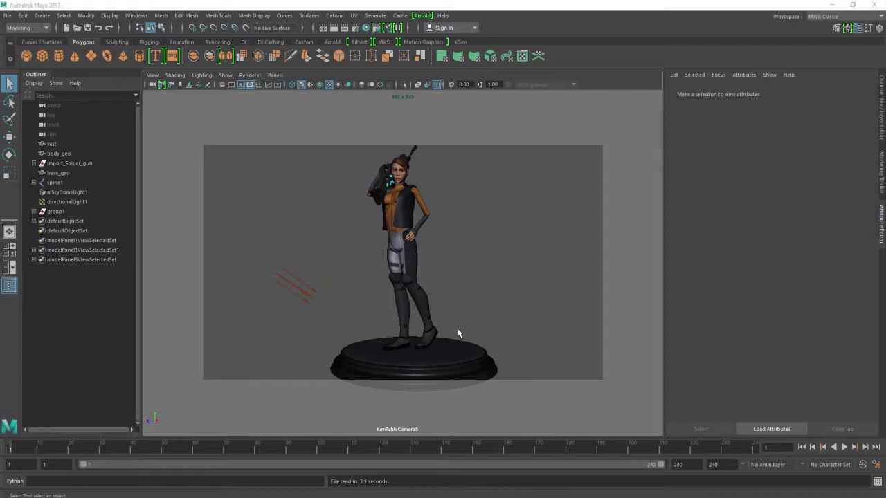
Step: Set the timeline's playback speed to Real-time and play the turntable animation from its first frame
{"action": "left_click", "coordinate": [850, 447]}
{"action": "left_click", "coordinate": [850, 447]}
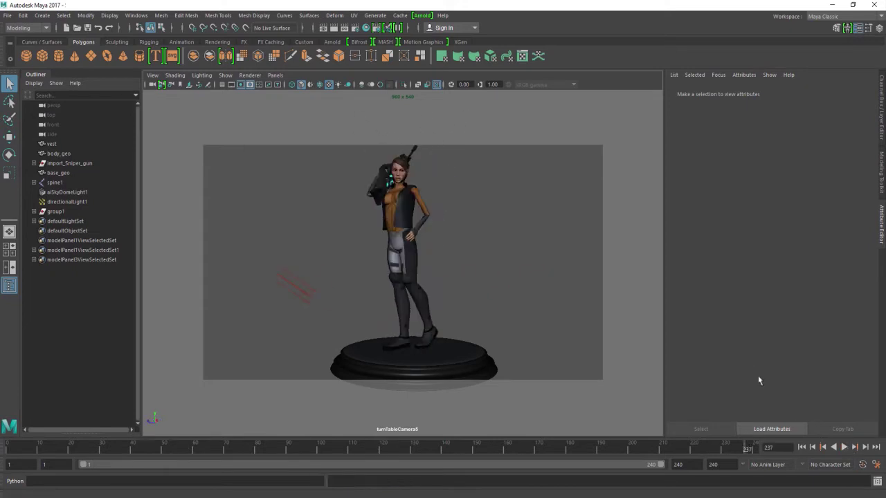
{"action": "right_click", "coordinate": [374, 447]}
{"action": "mouse_move", "coordinate": [446, 382]}
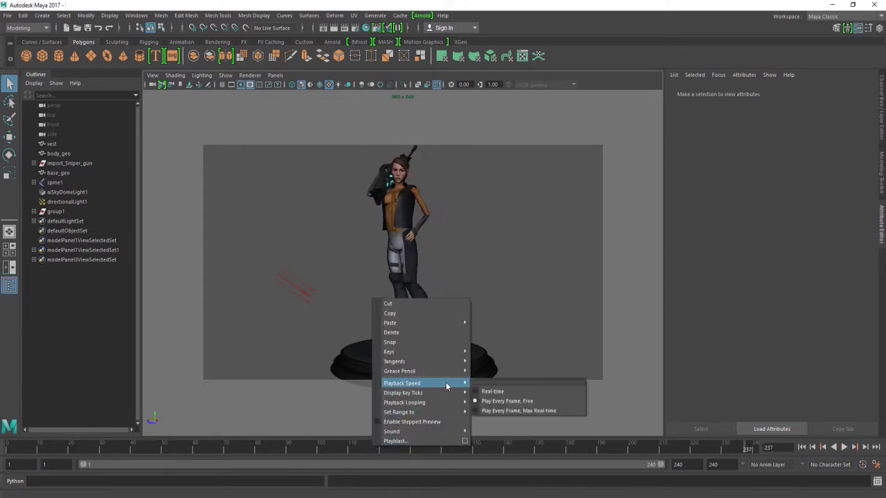
{"action": "left_click", "coordinate": [505, 393]}
{"action": "left_click", "coordinate": [803, 447]}
{"action": "left_click", "coordinate": [844, 447]}
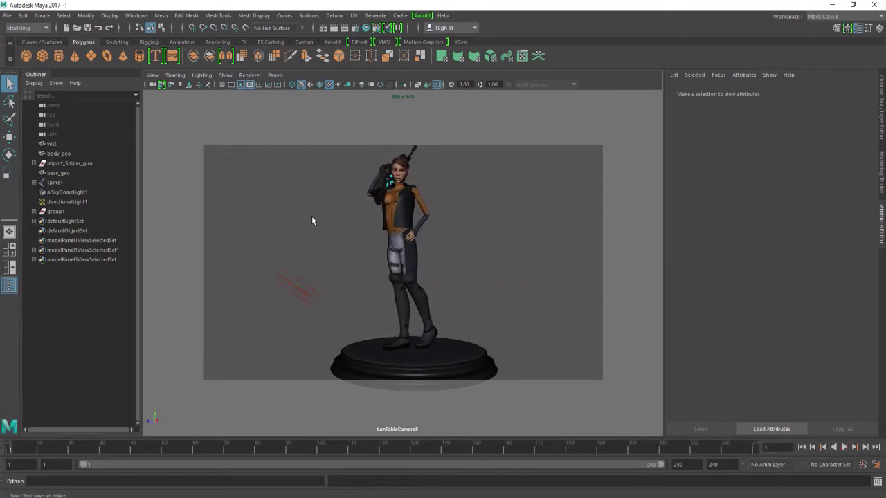
Step: Preview the turntable camera's render in the Arnold RenderView and minimise the render window
{"action": "left_click", "coordinate": [423, 16]}
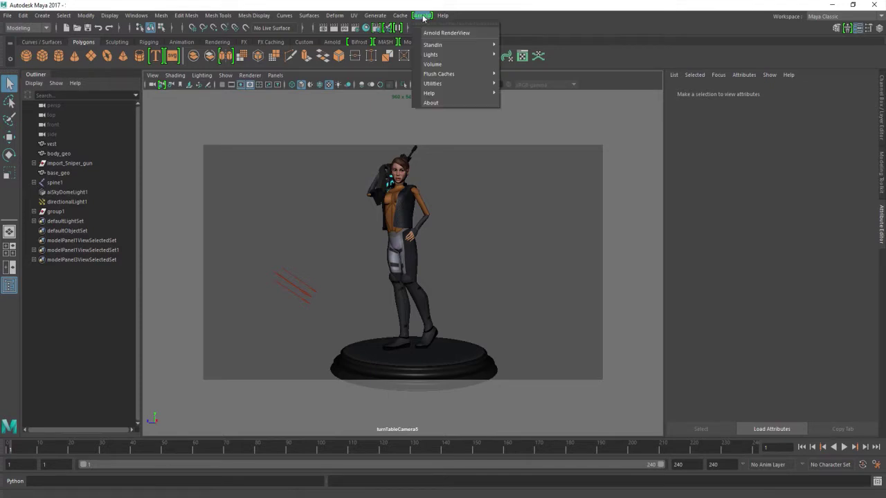
{"action": "left_click", "coordinate": [440, 35]}
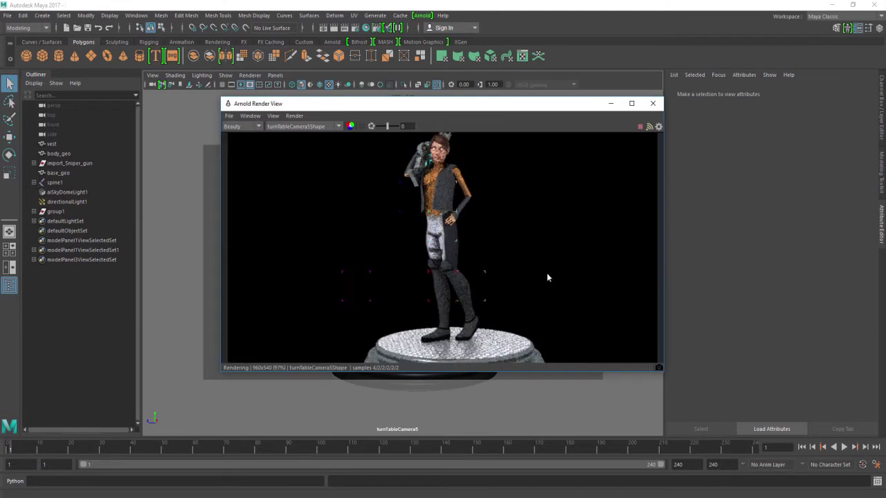
{"action": "scroll", "coordinate": [503, 259], "scroll_direction": "down", "scroll_amount": 2}
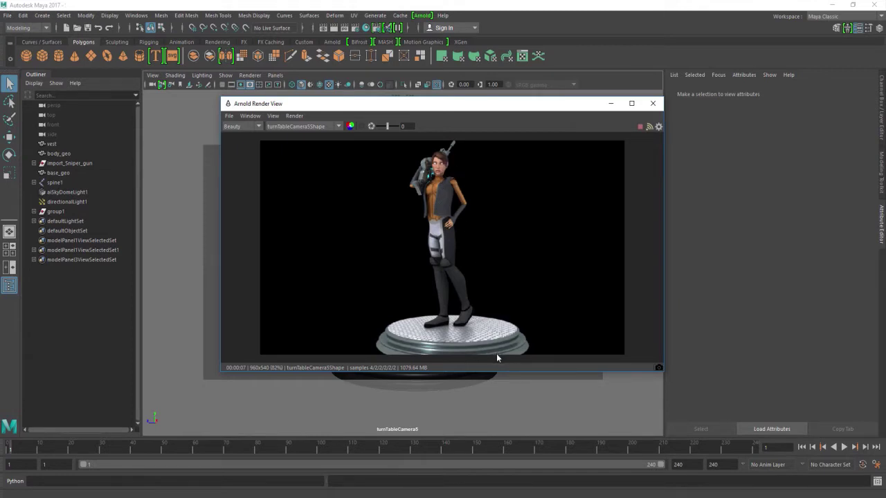
{"action": "left_click", "coordinate": [610, 103]}
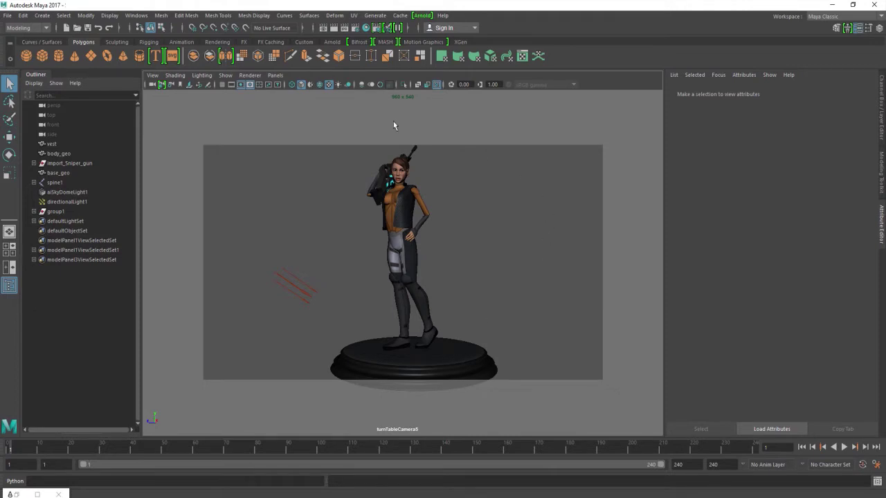
Step: Open Render Setup and create a render layer named AO
{"action": "left_click", "coordinate": [376, 28]}
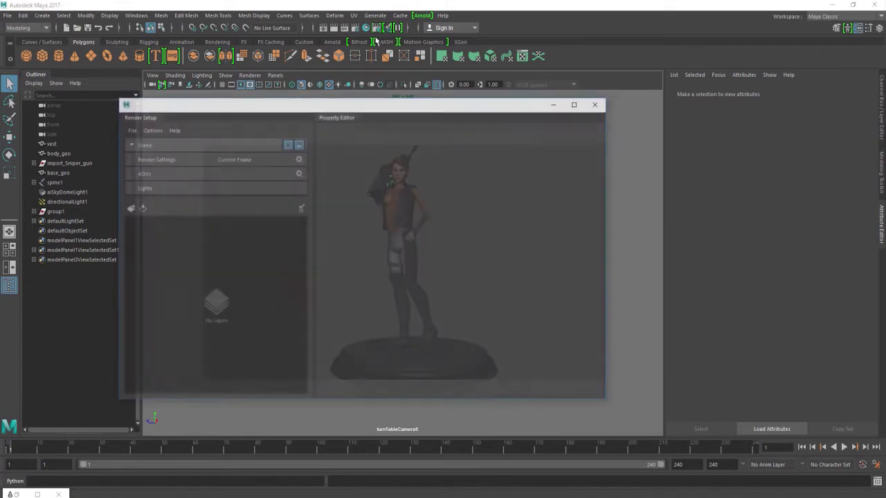
{"action": "left_click_drag", "start_coordinate": [368, 101], "coordinate": [636, 87]}
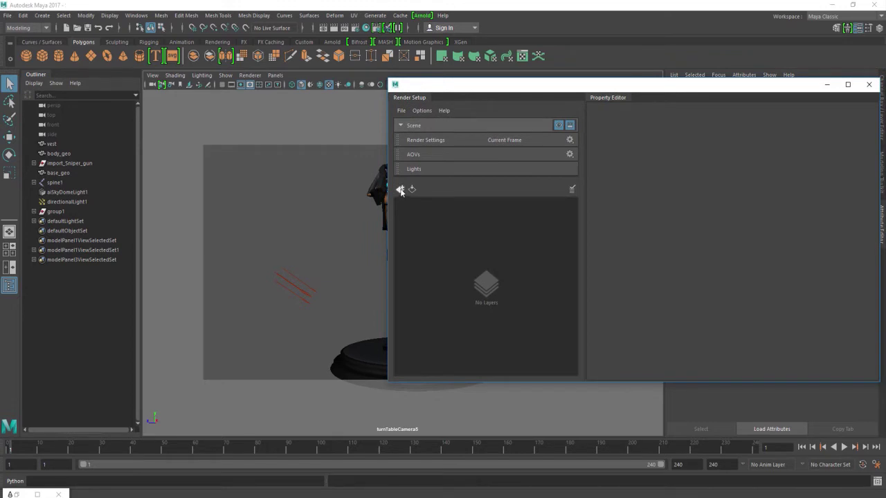
{"action": "left_click", "coordinate": [400, 188]}
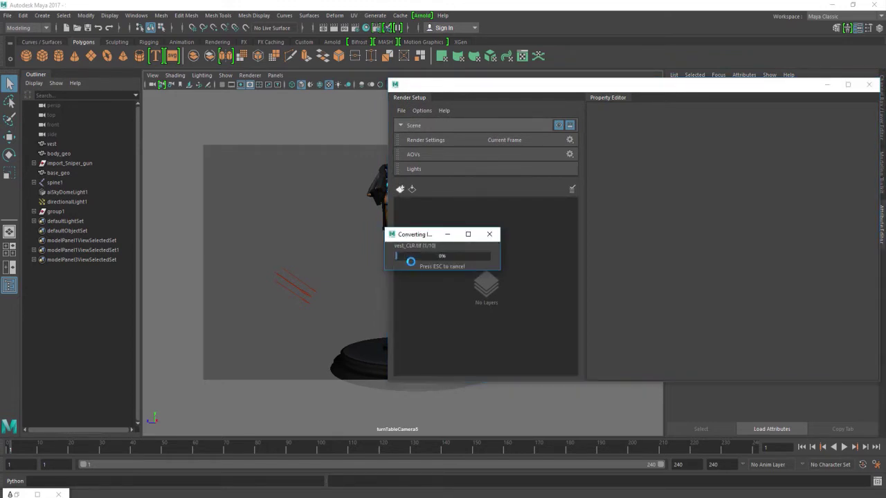
{"action": "double_click", "coordinate": [415, 208]}
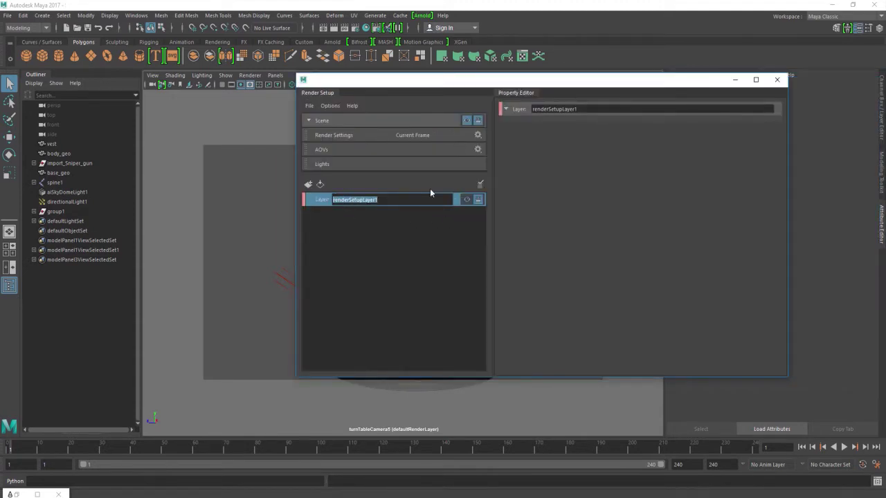
{"action": "type", "text": "AO"}
{"action": "key", "text": "Return"}
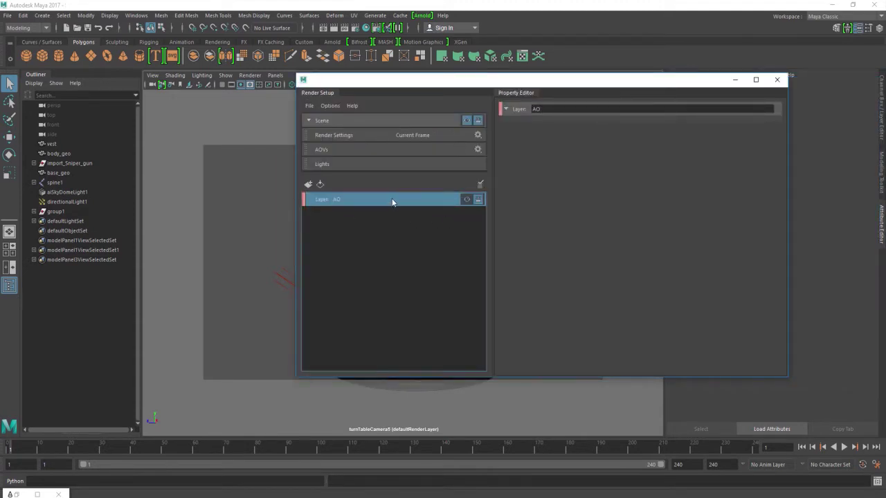
Step: Create a collection named Geometry inside the AO layer
{"action": "right_click", "coordinate": [393, 199]}
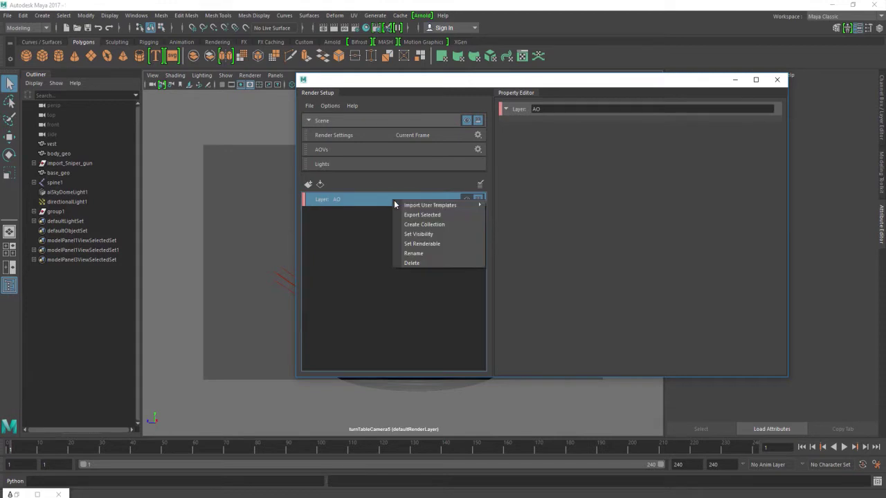
{"action": "left_click", "coordinate": [420, 225]}
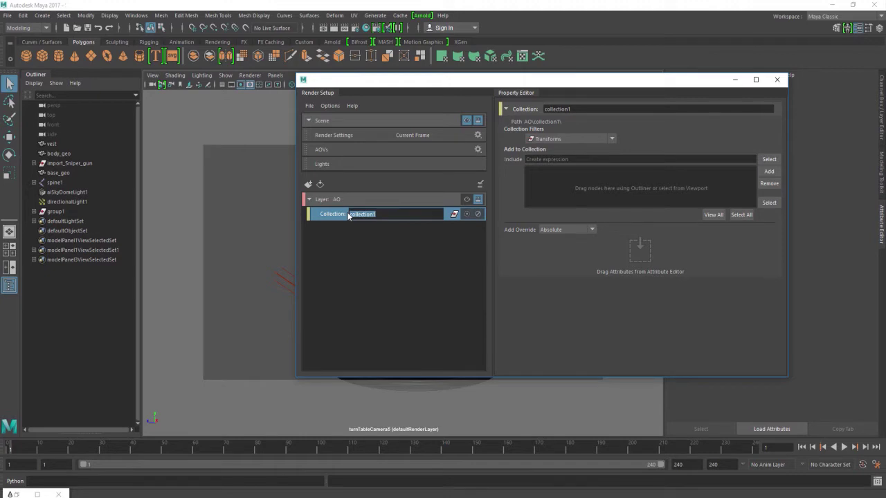
{"action": "key", "text": "Return"}
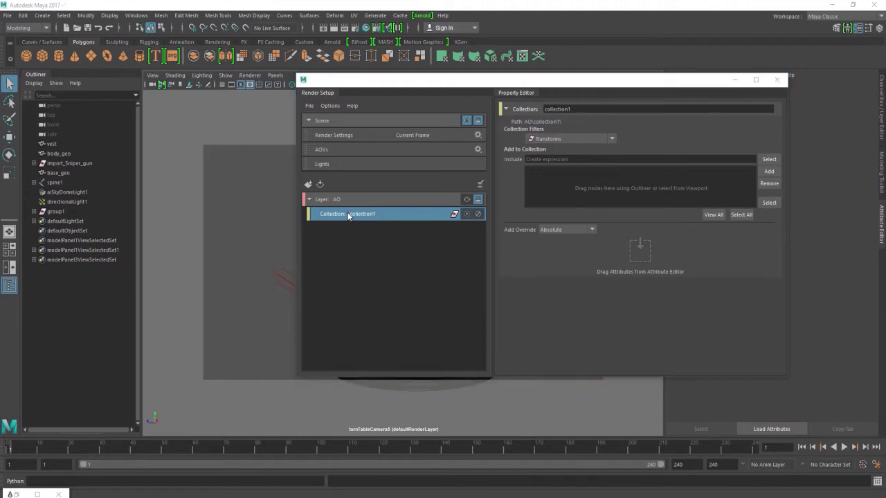
{"action": "double_click", "coordinate": [372, 215]}
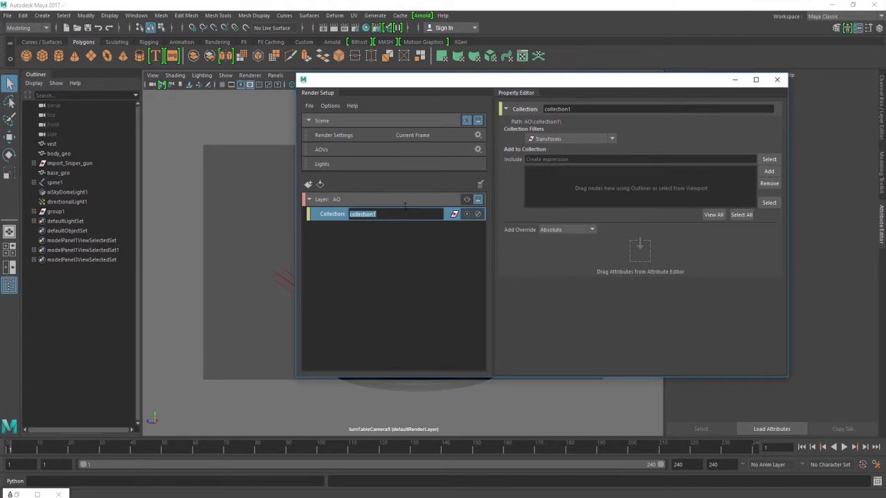
{"action": "type", "text": "a"}
{"action": "type", "text": "eometry"}
{"action": "key", "text": "Return"}
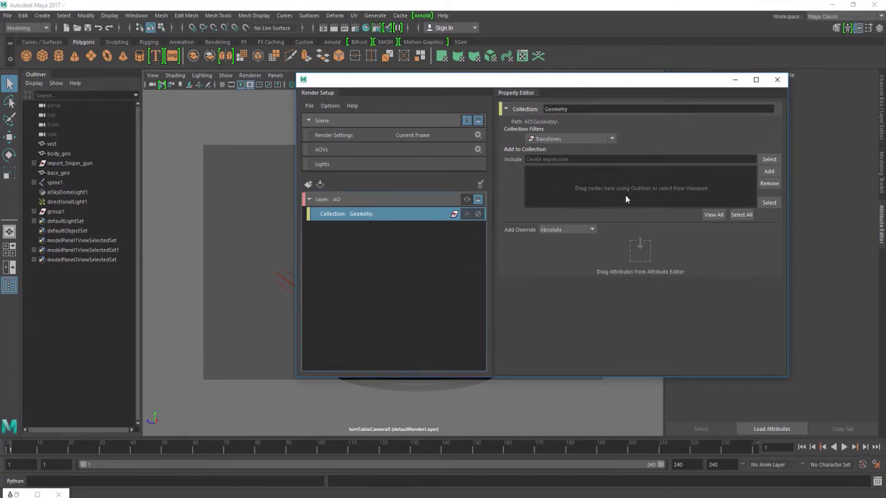
Step: Add import_Sniper_gun, body_geo and spine1 to the Geometry collection
{"action": "left_click", "coordinate": [84, 164]}
{"action": "left_click", "coordinate": [71, 155], "text": "ctrl"}
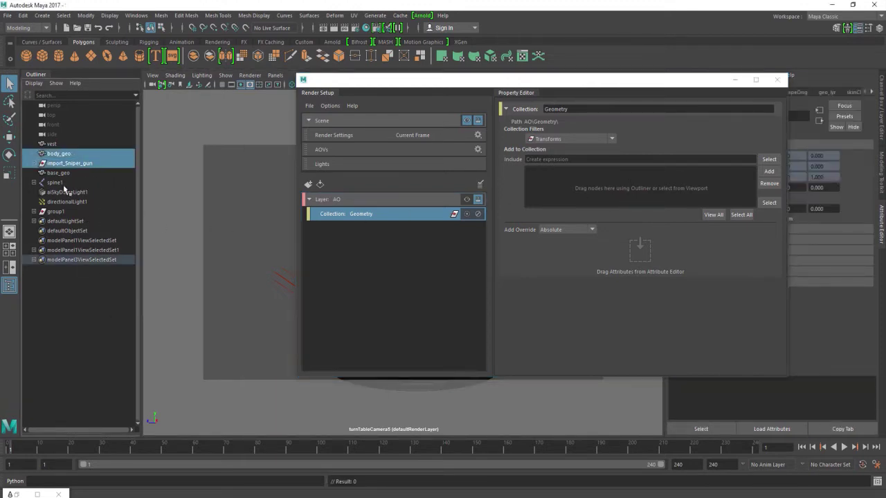
{"action": "left_click", "coordinate": [55, 182], "text": "ctrl"}
{"action": "left_click", "coordinate": [770, 173]}
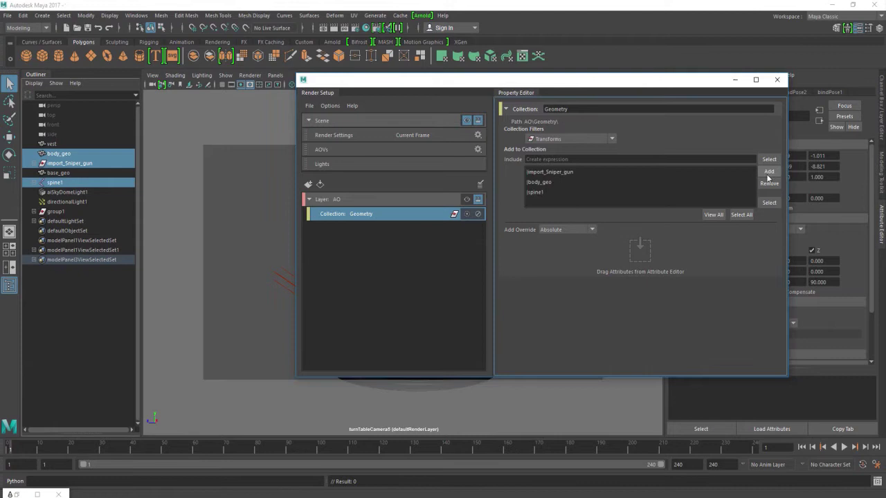
Step: Show the AO layer in the viewport to check which objects it contains, and return to the full scene
{"action": "left_click_drag", "start_coordinate": [540, 86], "coordinate": [679, 84]}
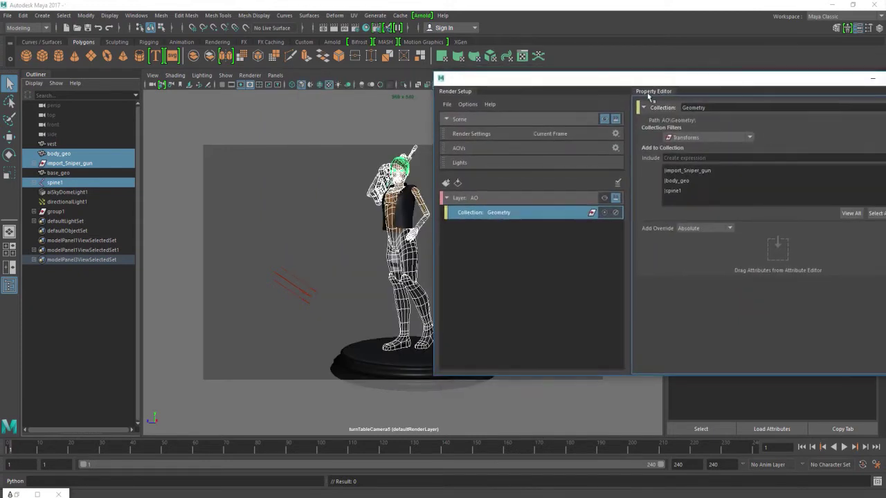
{"action": "left_click", "coordinate": [604, 199]}
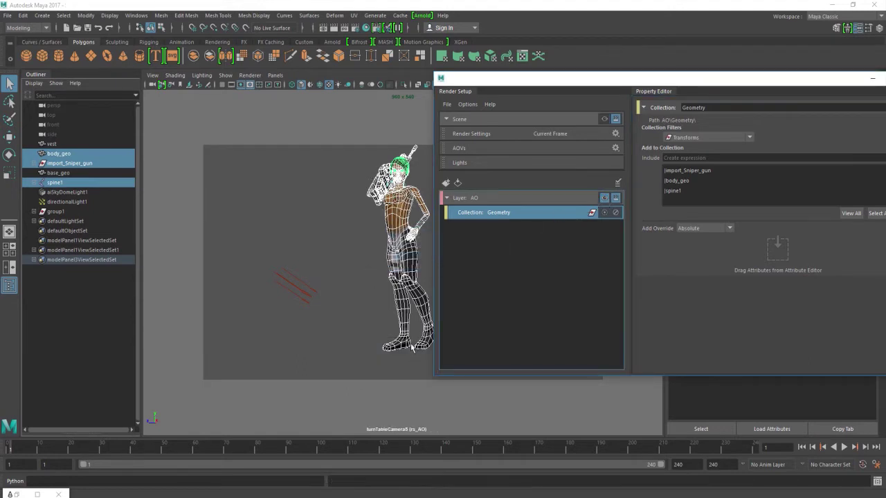
{"action": "left_click", "coordinate": [600, 202]}
{"action": "left_click", "coordinate": [604, 119]}
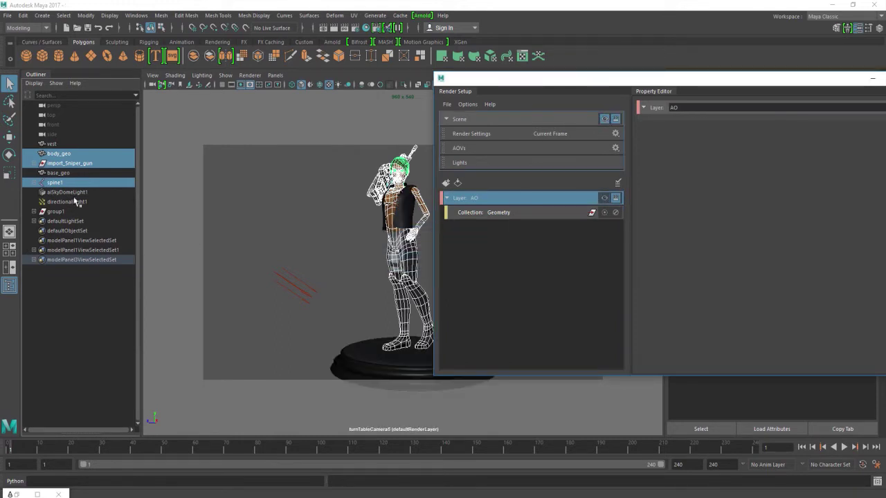
Step: Add the character's vest to the Geometry collection
{"action": "left_click", "coordinate": [409, 220]}
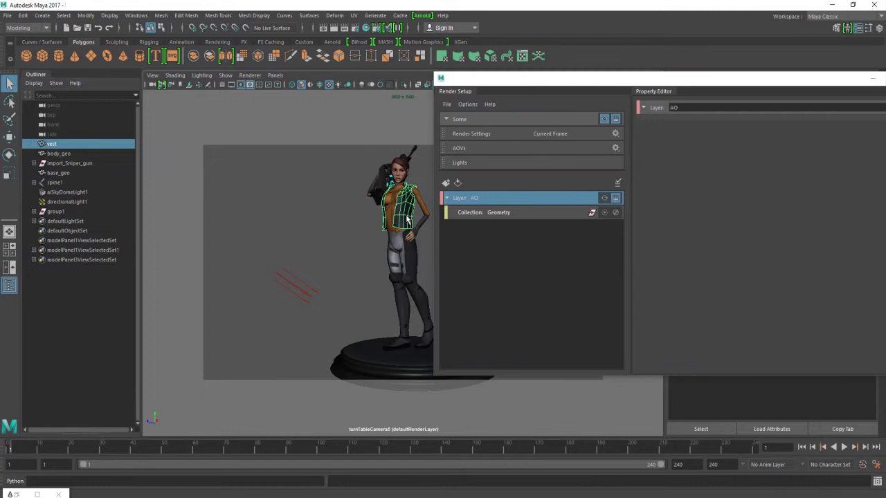
{"action": "left_click", "coordinate": [531, 216]}
{"action": "left_click_drag", "start_coordinate": [805, 85], "coordinate": [708, 96]}
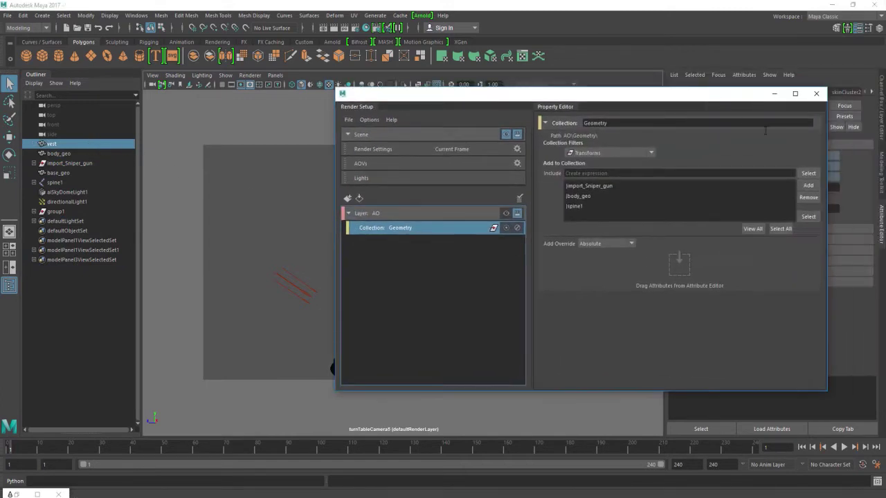
{"action": "left_click", "coordinate": [809, 184]}
Step: Check the AO layer's contents in the viewport and add base_geo to its Geometry collection
{"action": "left_click_drag", "start_coordinate": [532, 100], "coordinate": [474, 234]}
{"action": "left_click", "coordinate": [449, 353]}
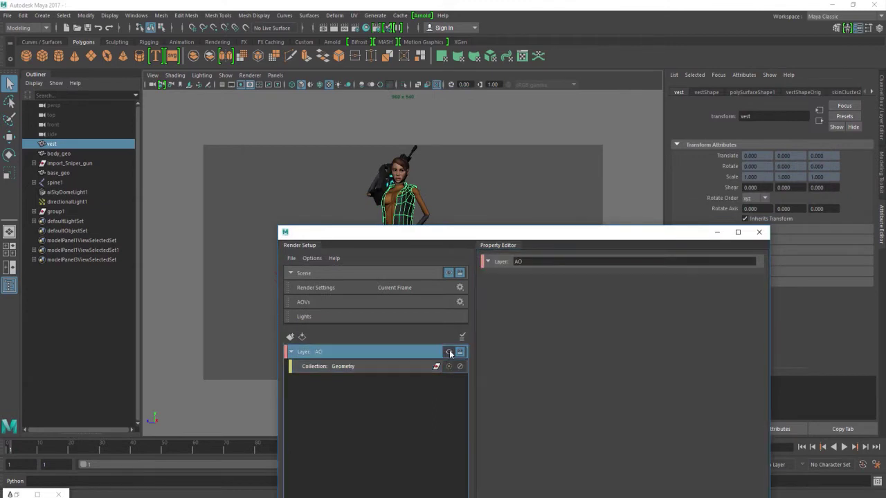
{"action": "left_click", "coordinate": [449, 353]}
{"action": "left_click_drag", "start_coordinate": [474, 234], "coordinate": [594, 167]}
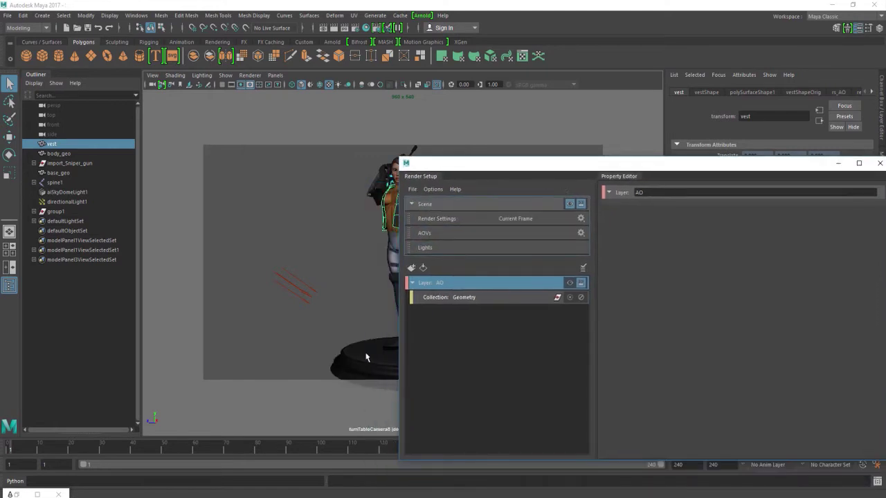
{"action": "left_click_drag", "start_coordinate": [648, 178], "coordinate": [502, 174]}
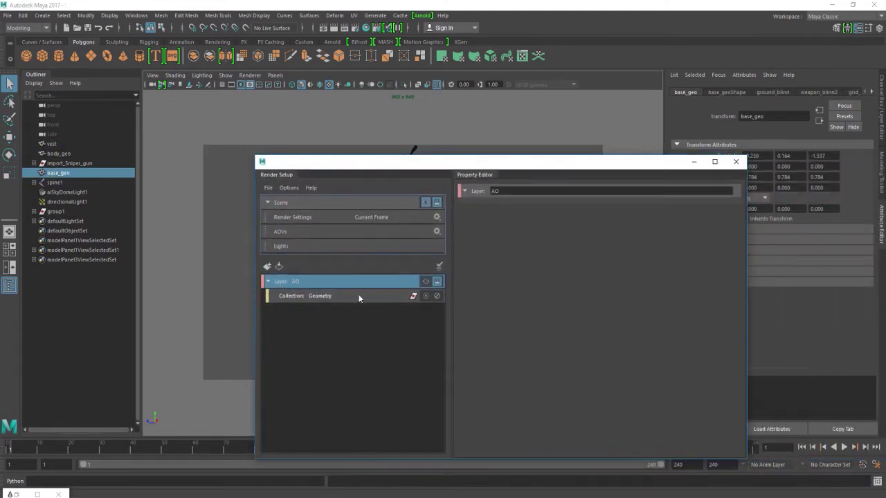
{"action": "left_click", "coordinate": [356, 295]}
{"action": "left_click", "coordinate": [728, 253]}
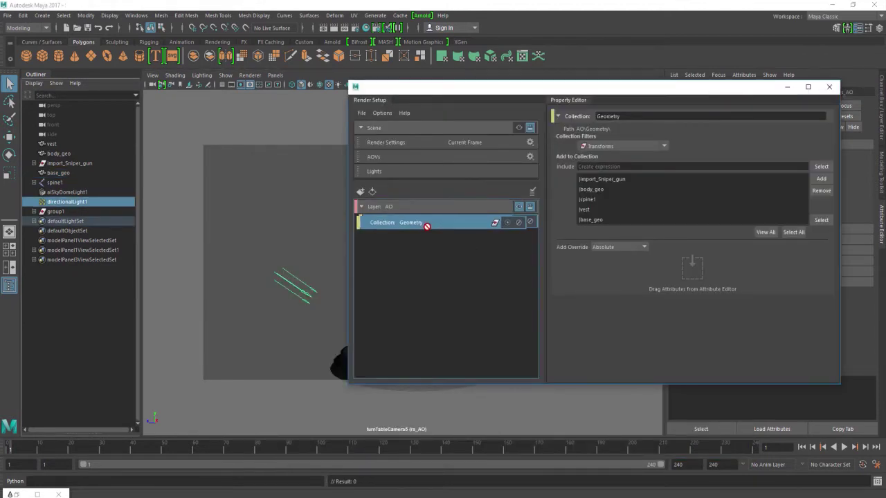
Step: Create a material override named materialOverride_AO on the Geometry collection
{"action": "right_click", "coordinate": [429, 221]}
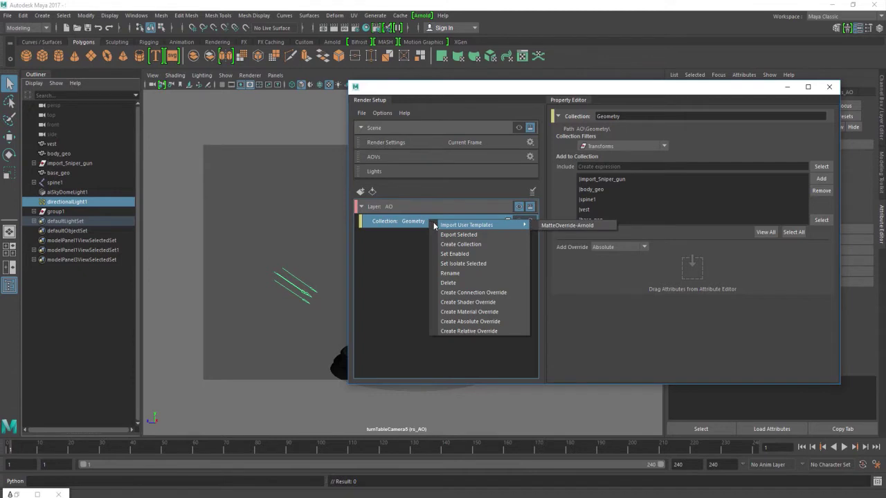
{"action": "left_click", "coordinate": [494, 312]}
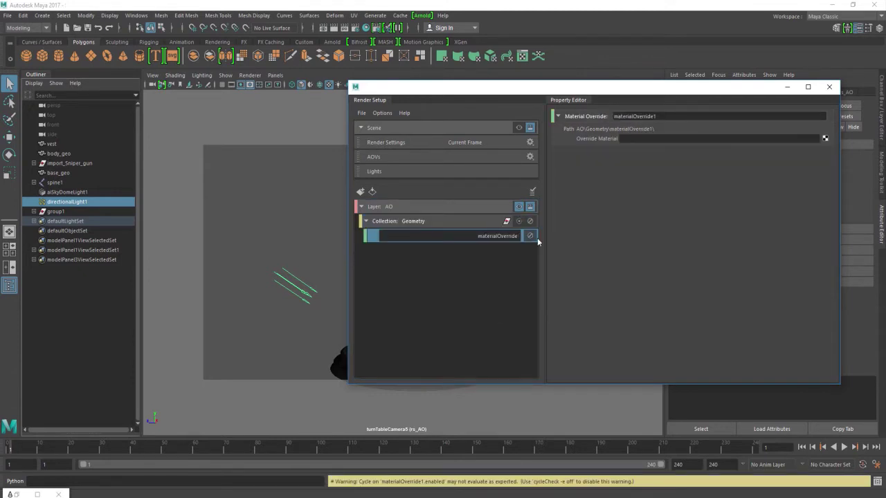
{"action": "type", "text": "AO"}
{"action": "key", "text": "Return"}
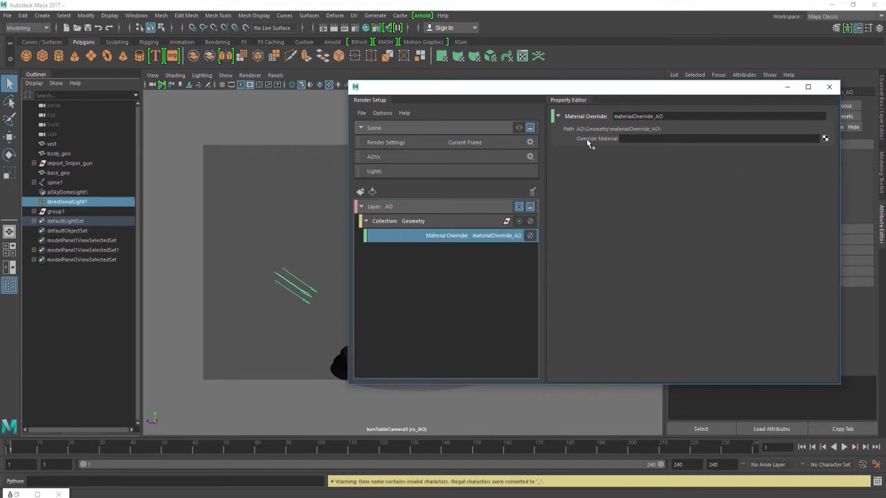
Step: Assign a new aiAmbientOcclusion shader as the material override's Override Material and minimise Render Setup
{"action": "left_click", "coordinate": [825, 140]}
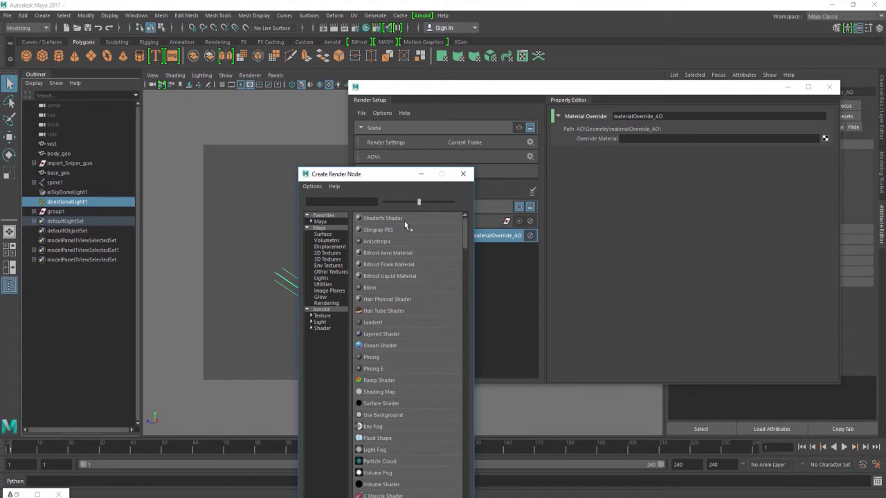
{"action": "left_click", "coordinate": [331, 310]}
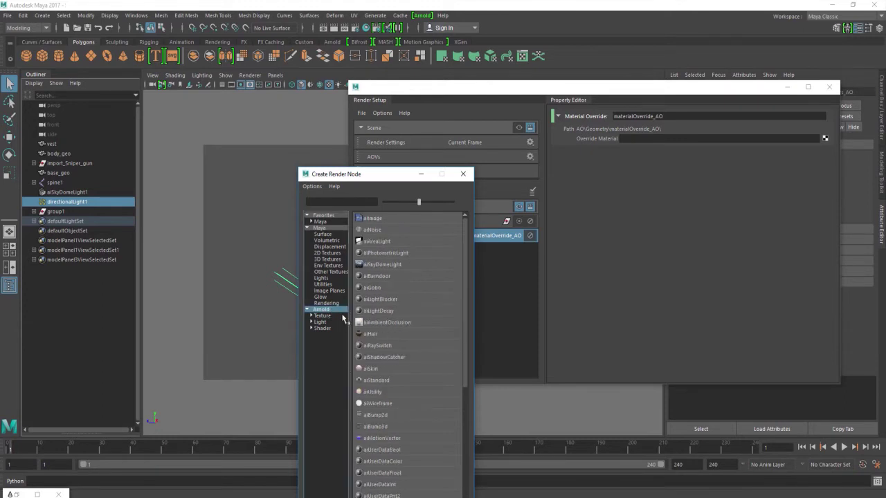
{"action": "left_click", "coordinate": [333, 202]}
{"action": "type", "text": "occ"}
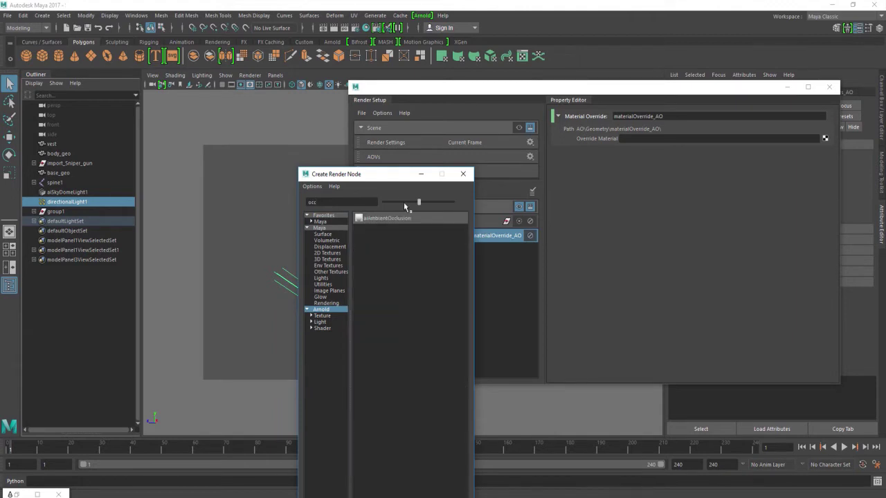
{"action": "left_click", "coordinate": [400, 220]}
{"action": "left_click", "coordinate": [786, 87]}
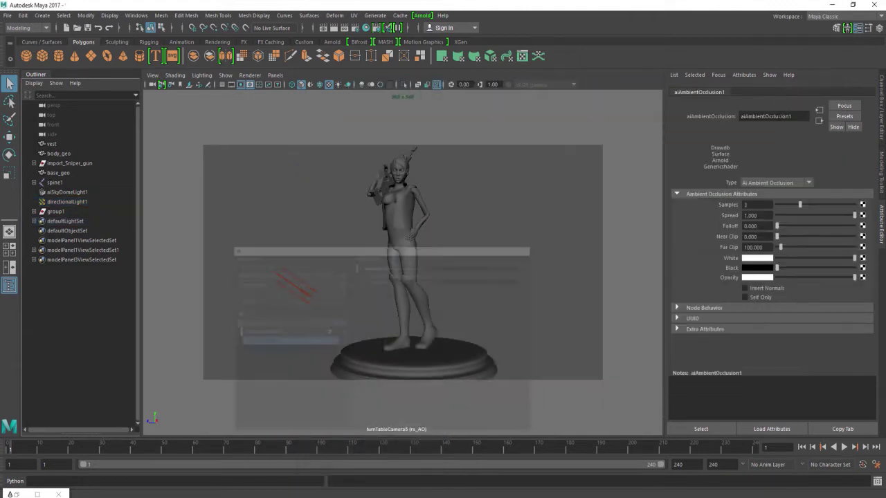
Step: Render the AO layer in the Arnold RenderView and examine the ambient occlusion on the character and base
{"action": "left_click", "coordinate": [422, 15]}
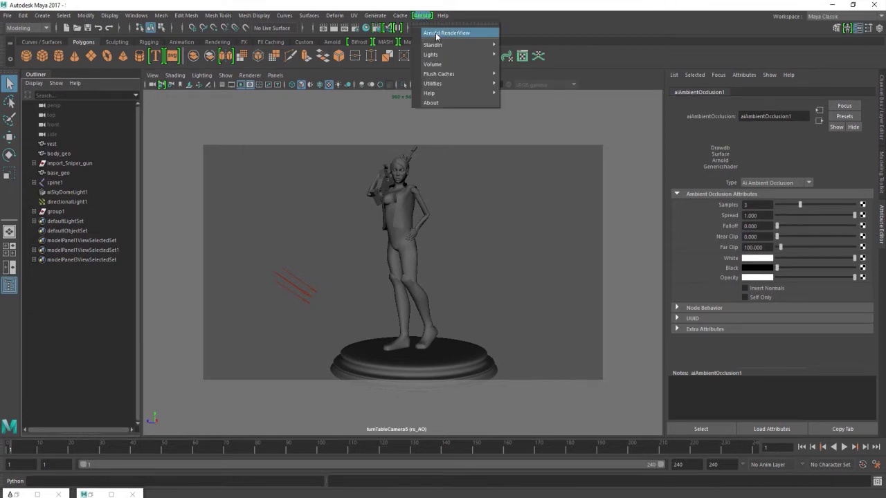
{"action": "left_click", "coordinate": [436, 34]}
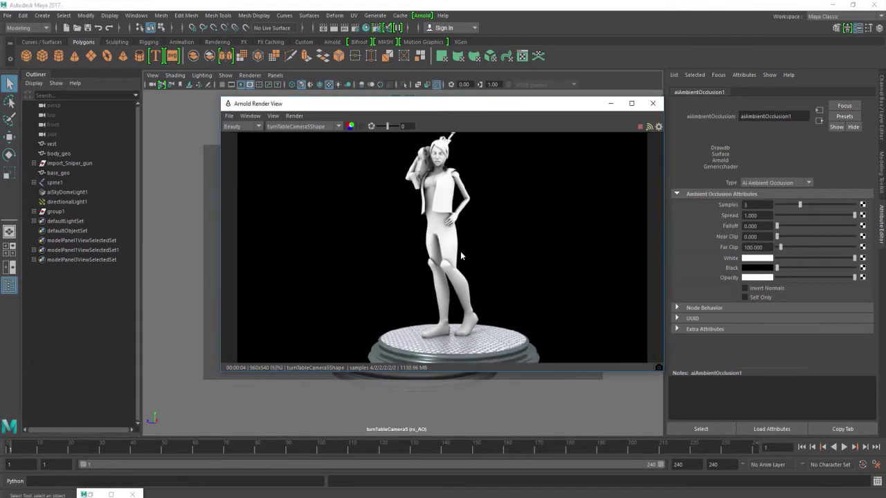
{"action": "scroll", "coordinate": [437, 256], "scroll_direction": "down", "scroll_amount": 1}
{"action": "scroll", "coordinate": [437, 257], "scroll_direction": "up", "scroll_amount": 1}
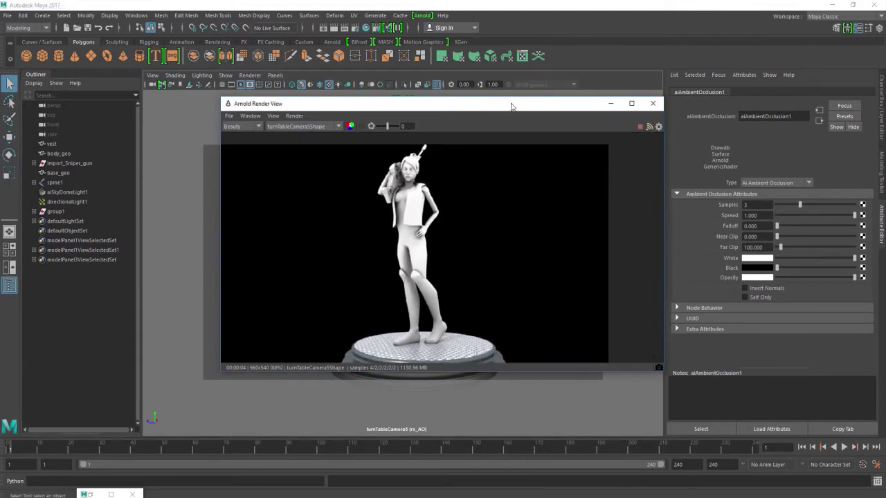
{"action": "left_click_drag", "start_coordinate": [520, 104], "coordinate": [427, 103]}
{"action": "middle_click_drag", "start_coordinate": [387, 247], "coordinate": [452, 241]}
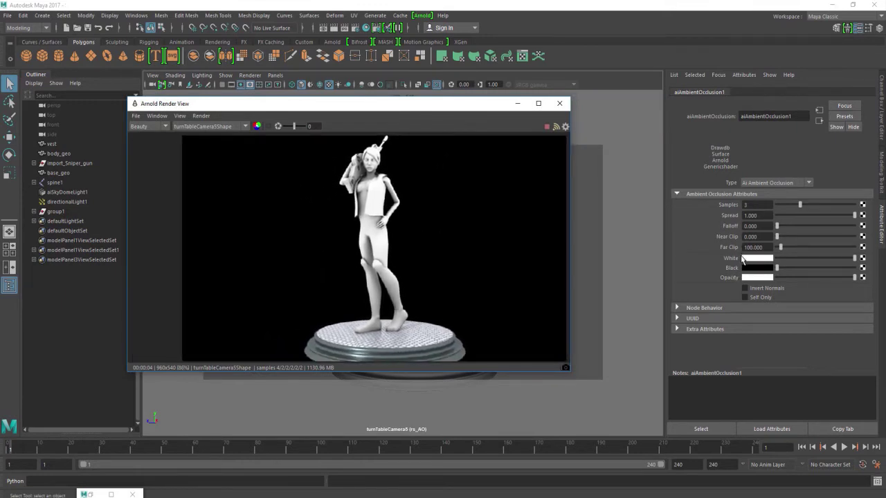
Step: Set the ambient occlusion shader's Samples to 5 and inspect the updated render of the character and base
{"action": "left_click", "coordinate": [755, 205]}
{"action": "scroll", "coordinate": [345, 208], "scroll_direction": "up", "scroll_amount": 5}
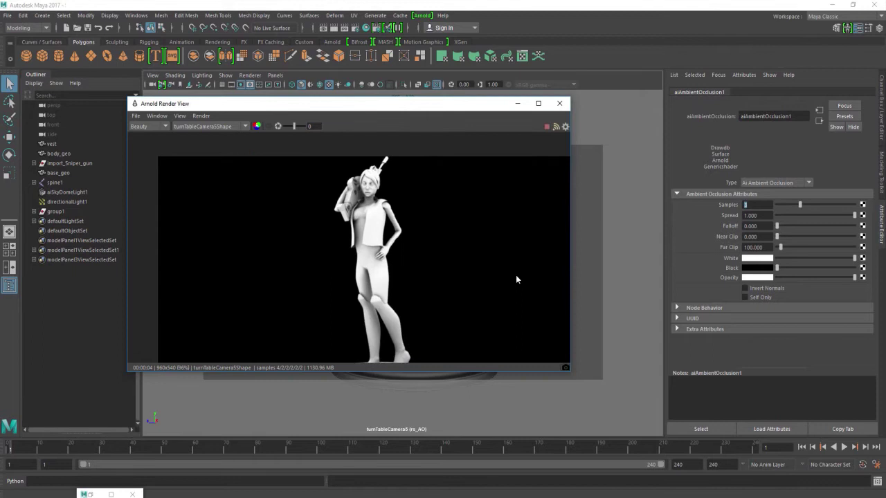
{"action": "scroll", "coordinate": [421, 253], "scroll_direction": "up", "scroll_amount": 3}
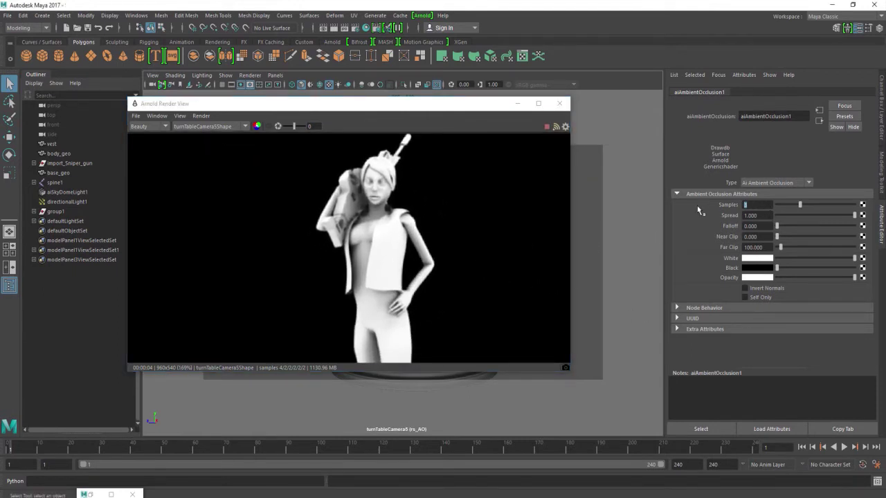
{"action": "type", "text": "5"}
{"action": "key", "text": "Tab"}
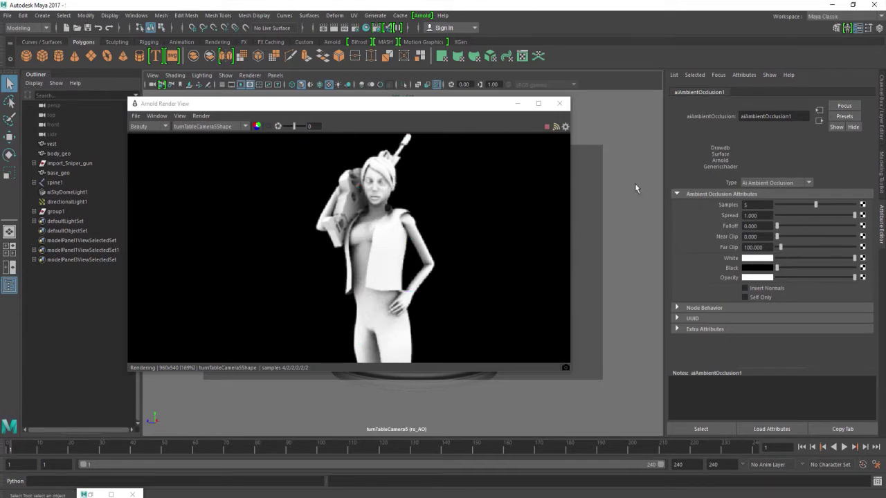
{"action": "scroll", "coordinate": [233, 223], "scroll_direction": "down", "scroll_amount": 3}
{"action": "scroll", "coordinate": [405, 174], "scroll_direction": "up", "scroll_amount": 4}
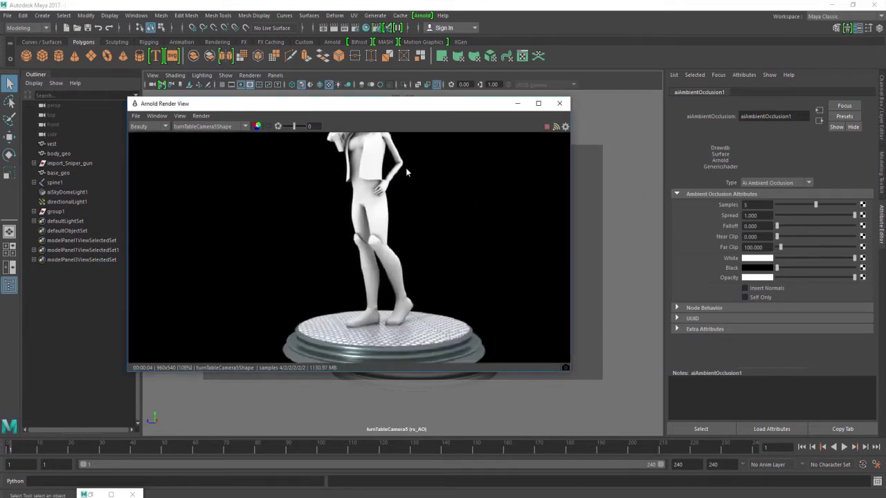
{"action": "scroll", "coordinate": [435, 261], "scroll_direction": "down", "scroll_amount": 1}
{"action": "scroll", "coordinate": [528, 258], "scroll_direction": "down", "scroll_amount": 1}
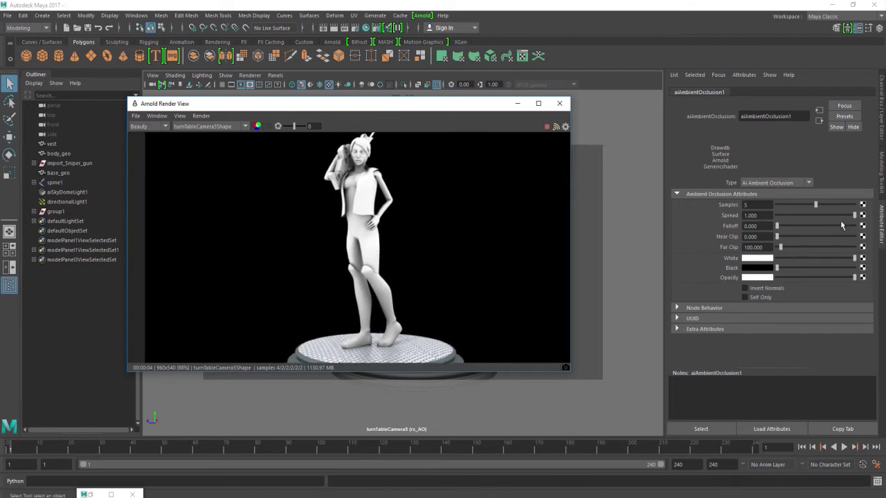
Step: Test a Spread of 0.753 and a small Falloff on the ambient occlusion shader, restoring Spread to 1 and Falloff to 0
{"action": "left_click_drag", "start_coordinate": [855, 218], "coordinate": [835, 219]}
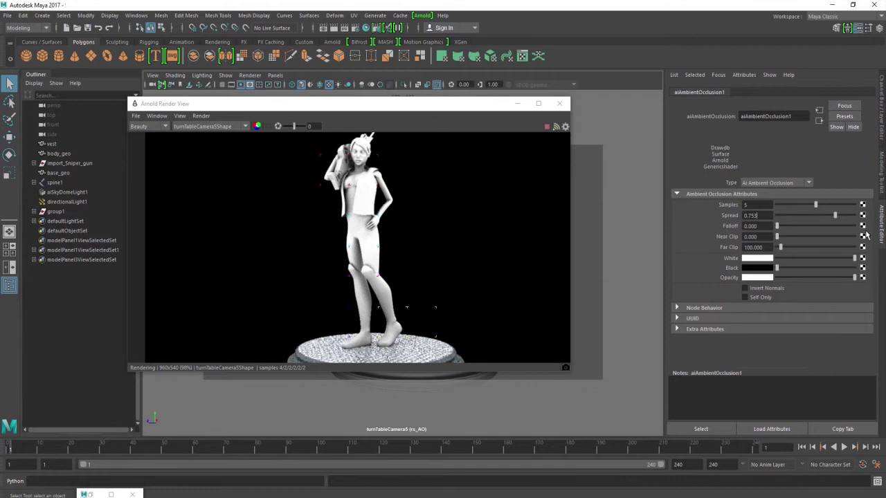
{"action": "left_click_drag", "start_coordinate": [835, 217], "coordinate": [856, 217]}
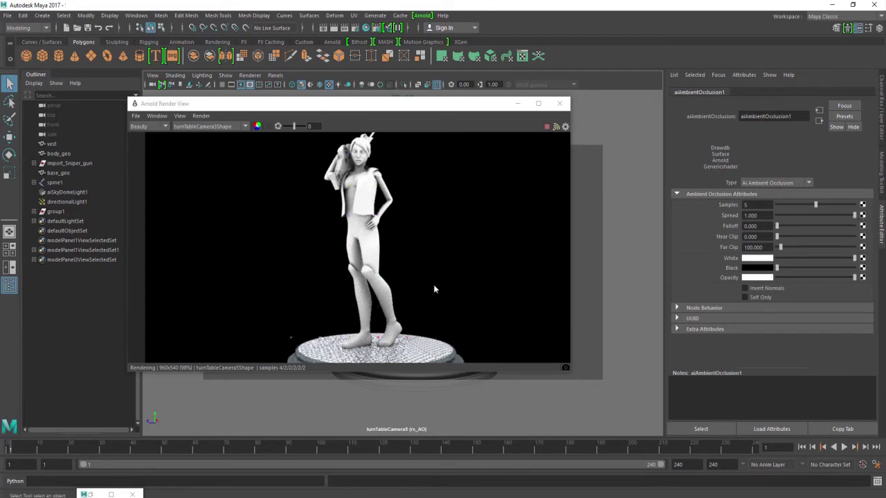
{"action": "left_click_drag", "start_coordinate": [776, 225], "coordinate": [779, 225]}
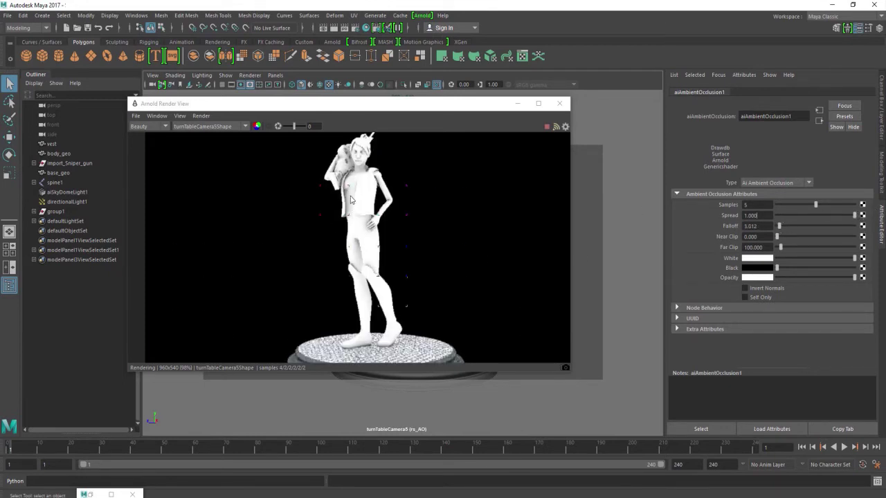
{"action": "left_click_drag", "start_coordinate": [780, 227], "coordinate": [766, 229]}
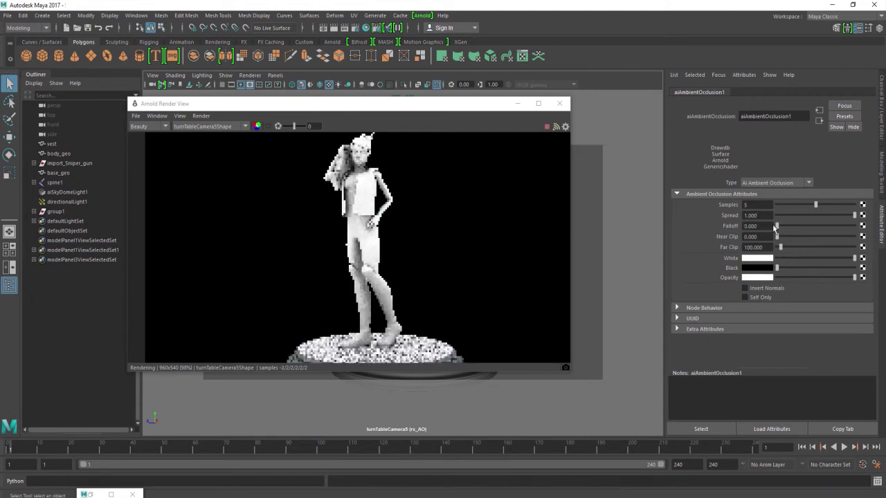
{"action": "left_click", "coordinate": [757, 215]}
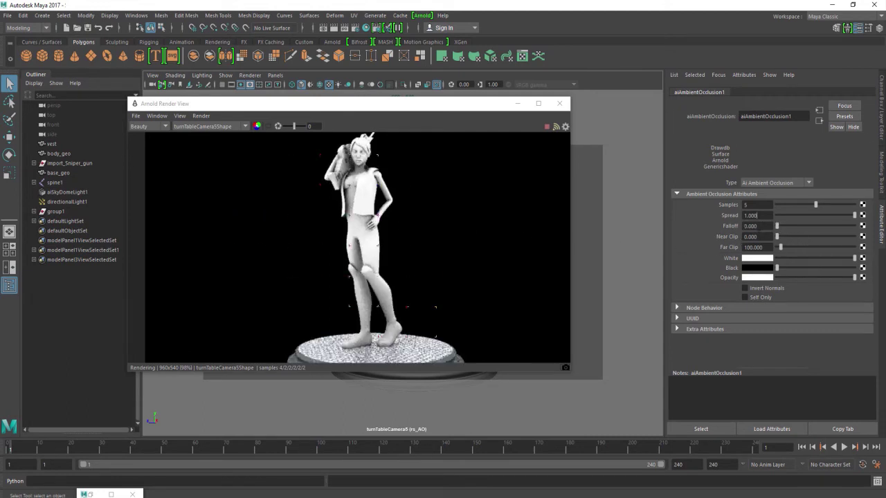
{"action": "double_click", "coordinate": [754, 226]}
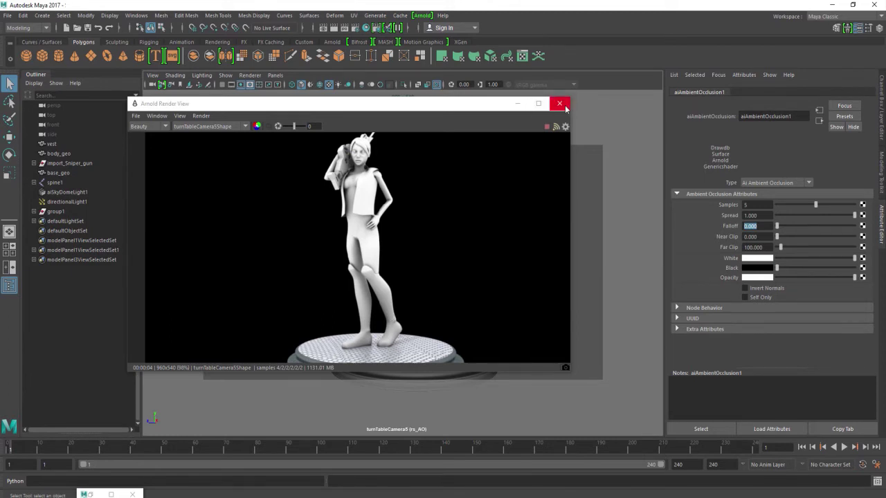
Step: Minimise the render view, restore Render Setup and create a new render layer named Wireframe
{"action": "left_click", "coordinate": [517, 105]}
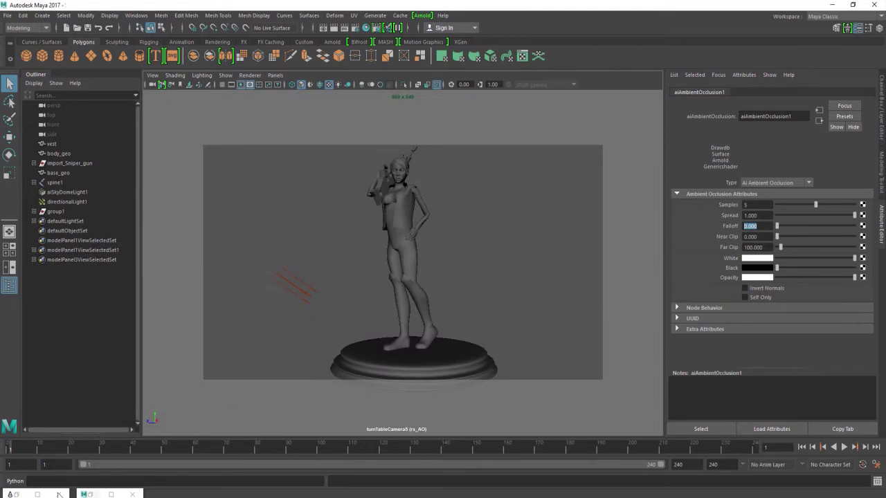
{"action": "left_click", "coordinate": [92, 494]}
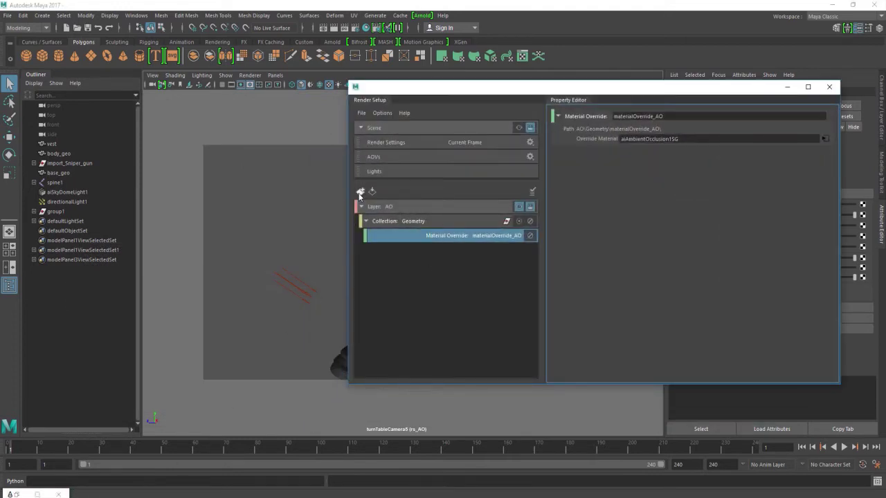
{"action": "left_click_drag", "start_coordinate": [445, 247], "coordinate": [367, 242]}
{"action": "type", "text": "Wireframe"}
{"action": "key", "text": "Return"}
Step: Create a collection in the Wireframe layer and name it Geometry
{"action": "right_click", "coordinate": [462, 251]}
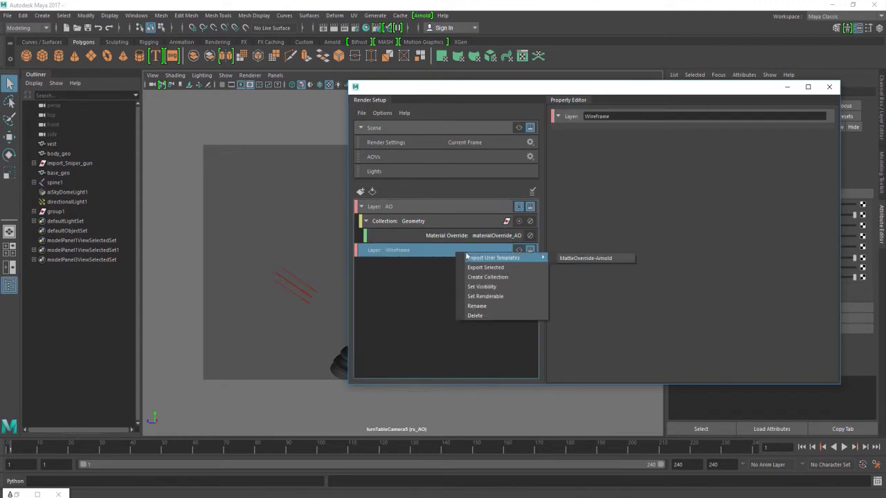
{"action": "left_click", "coordinate": [500, 280]}
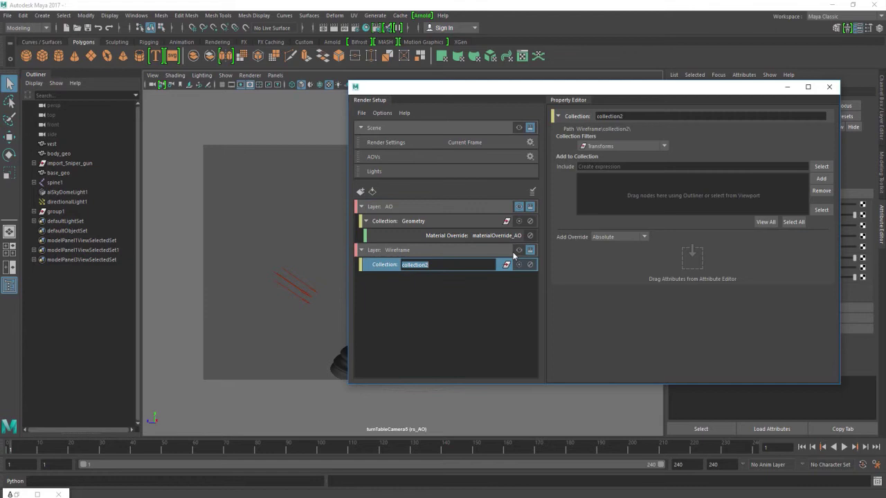
{"action": "type", "text": "Geometry"}
{"action": "key", "text": "Return"}
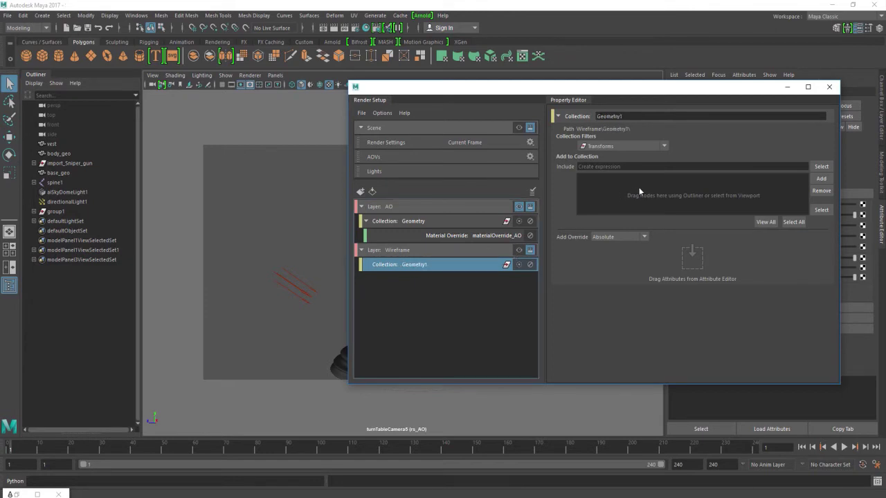
Step: Add vest, body_geo, import_Sniper_gun, base_geo and spine1 to the Wireframe layer's collection and make that layer visible
{"action": "left_click", "coordinate": [68, 145]}
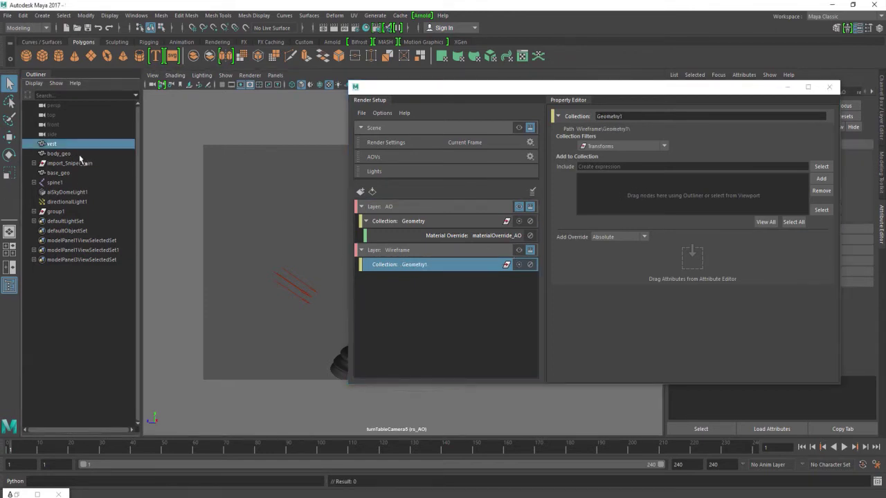
{"action": "left_click", "coordinate": [76, 153], "text": "shift"}
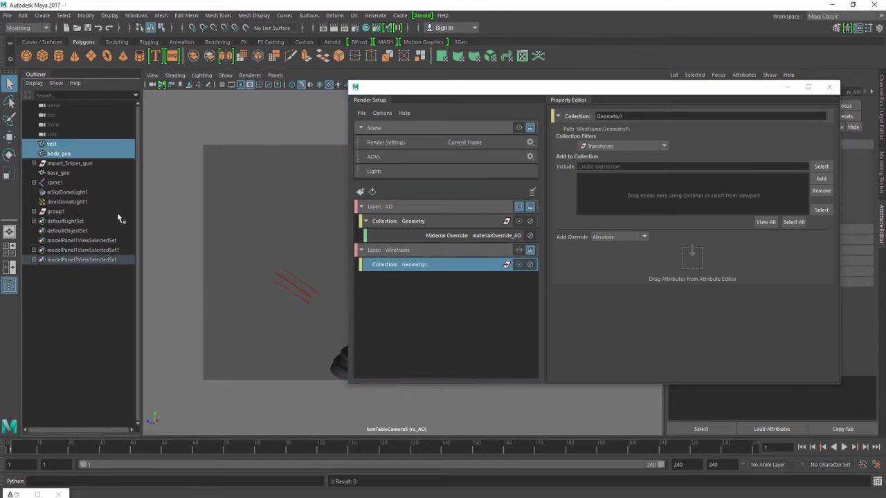
{"action": "left_click", "coordinate": [90, 164], "text": "shift"}
{"action": "left_click_drag", "start_coordinate": [447, 94], "coordinate": [515, 88]}
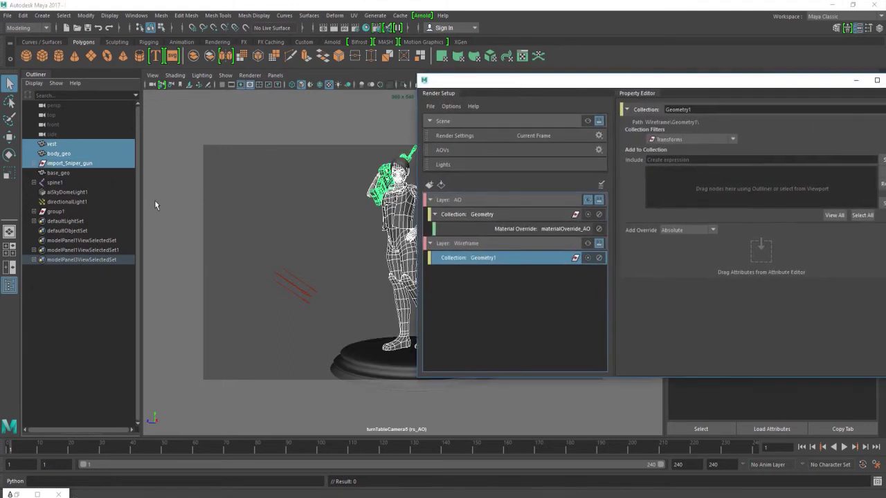
{"action": "left_click", "coordinate": [63, 182], "text": "shift"}
{"action": "left_click", "coordinate": [61, 173], "text": "shift"}
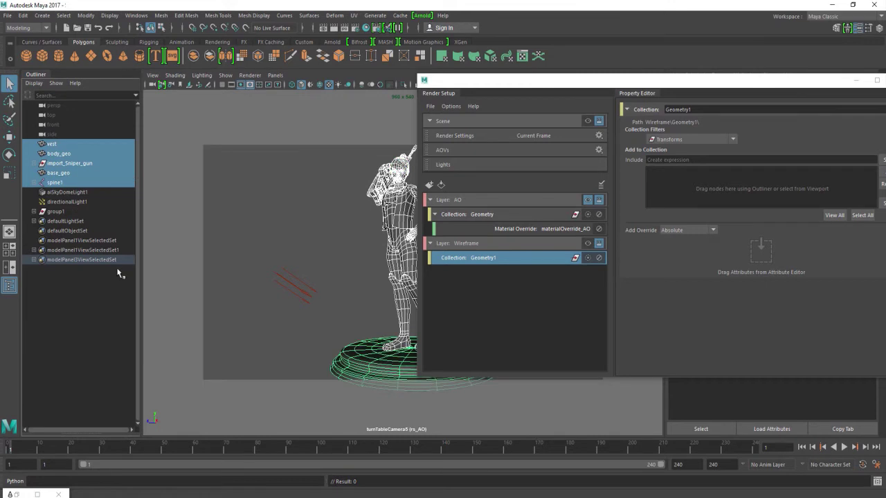
{"action": "left_click_drag", "start_coordinate": [735, 84], "coordinate": [624, 93]}
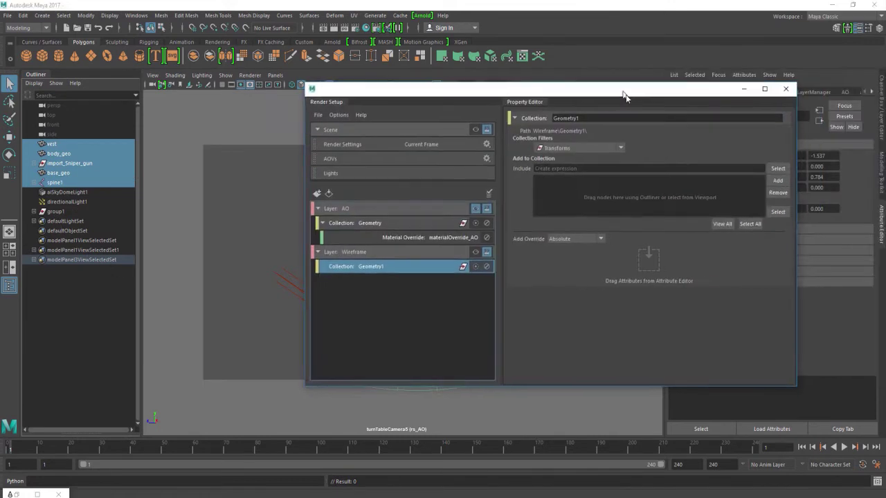
{"action": "left_click", "coordinate": [777, 181]}
{"action": "left_click", "coordinate": [637, 256]}
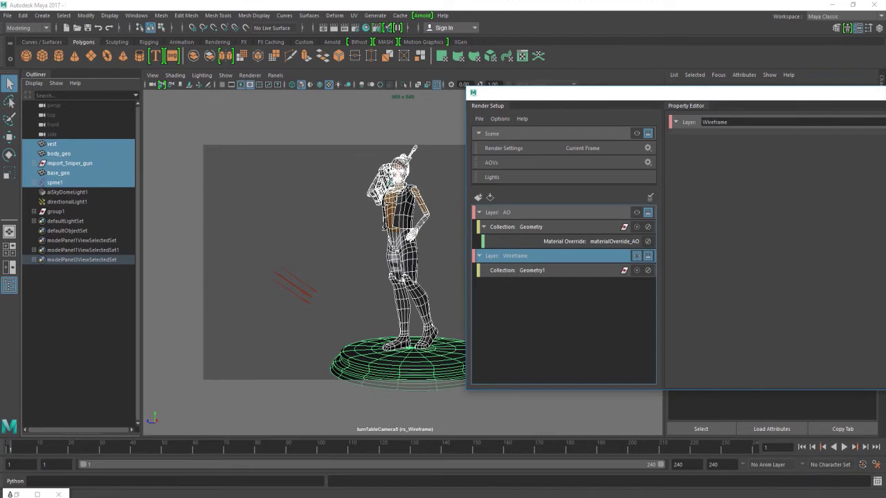
{"action": "left_click", "coordinate": [539, 269]}
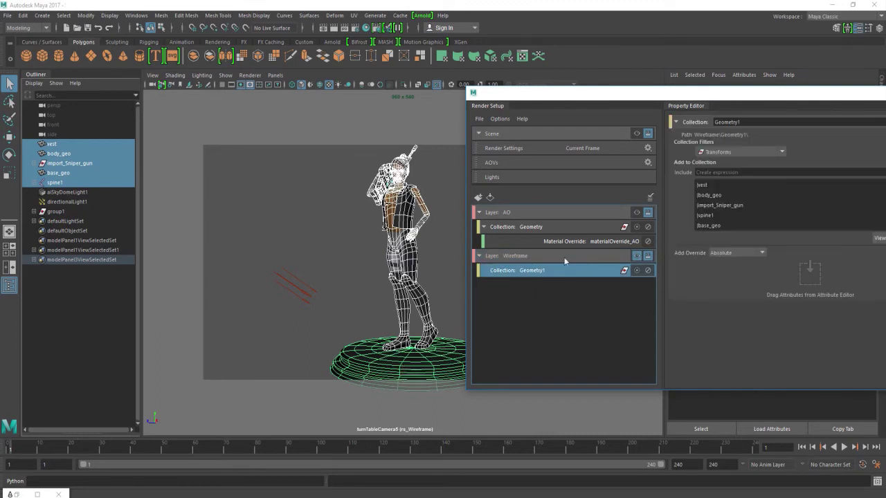
Step: Create a material override named materialOverride_Wireframe on the Wireframe layer's collection
{"action": "left_click_drag", "start_coordinate": [641, 96], "coordinate": [450, 74]}
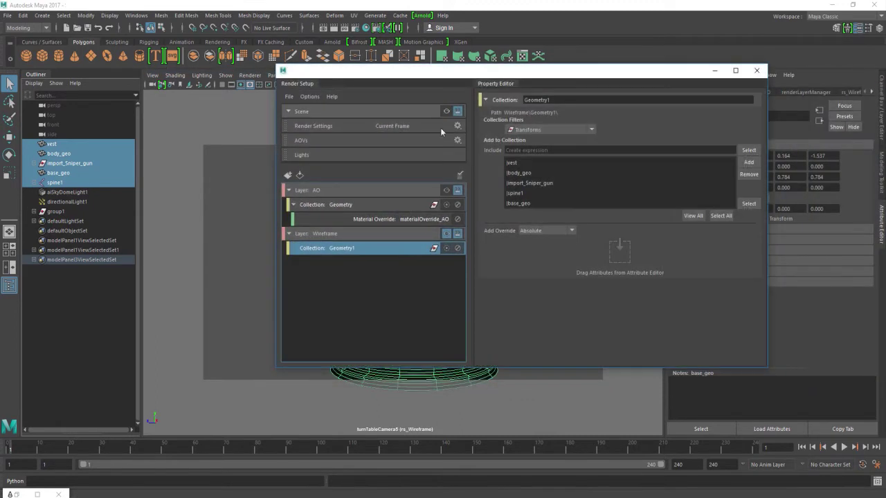
{"action": "right_click", "coordinate": [397, 249]}
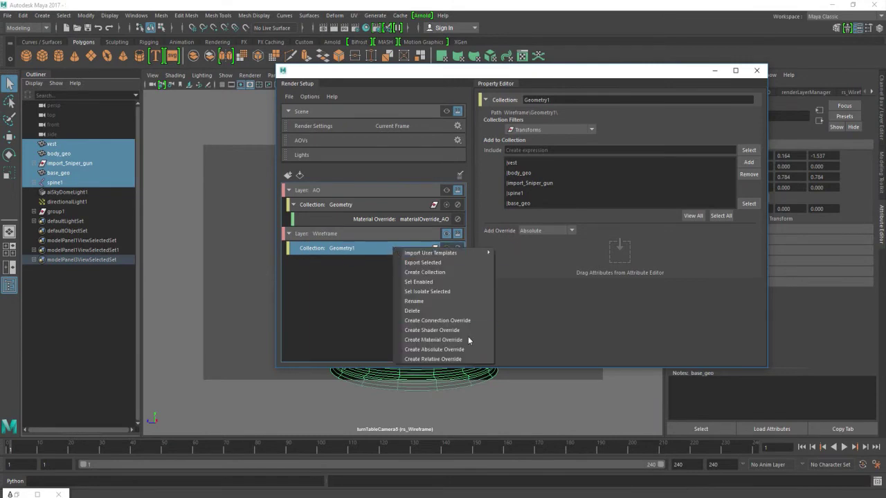
{"action": "left_click", "coordinate": [433, 340]}
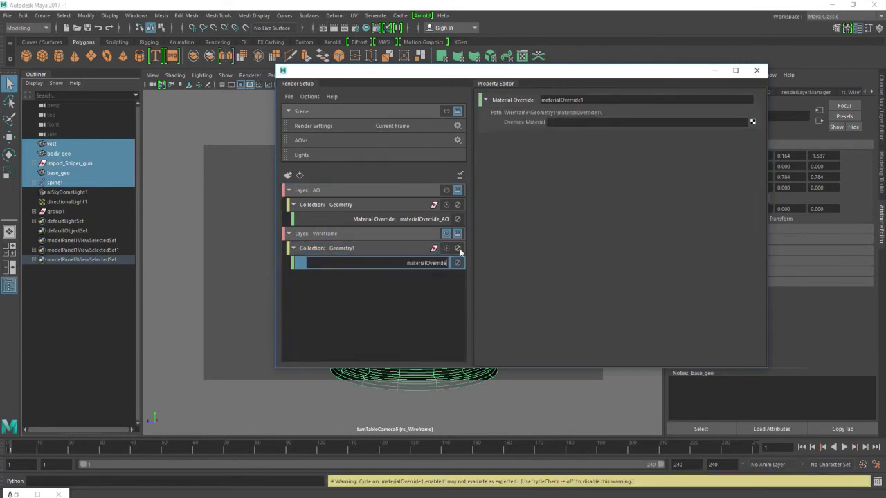
{"action": "type", "text": "Wireframe"}
{"action": "key", "text": "Return"}
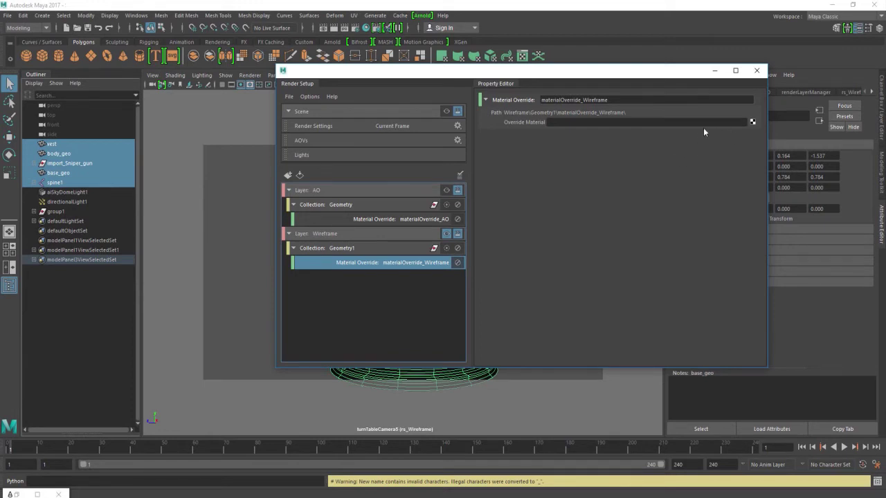
Step: Assign a new aiWireframe shader as the Override Material of materialOverride_Wireframe
{"action": "left_click", "coordinate": [593, 124]}
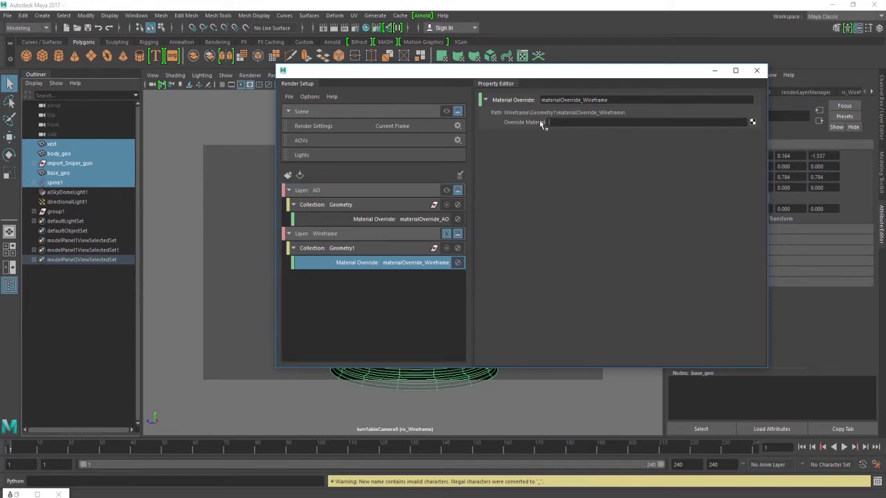
{"action": "left_click", "coordinate": [752, 121]}
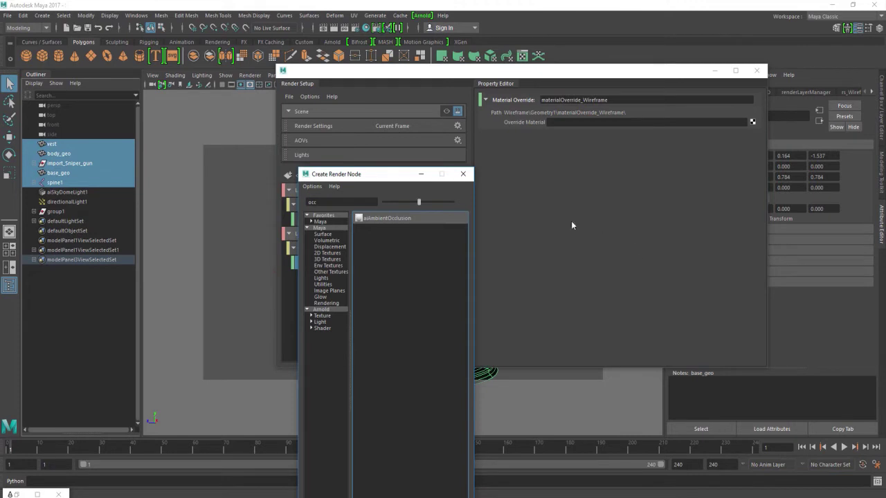
{"action": "left_click_drag", "start_coordinate": [385, 173], "coordinate": [400, 132]}
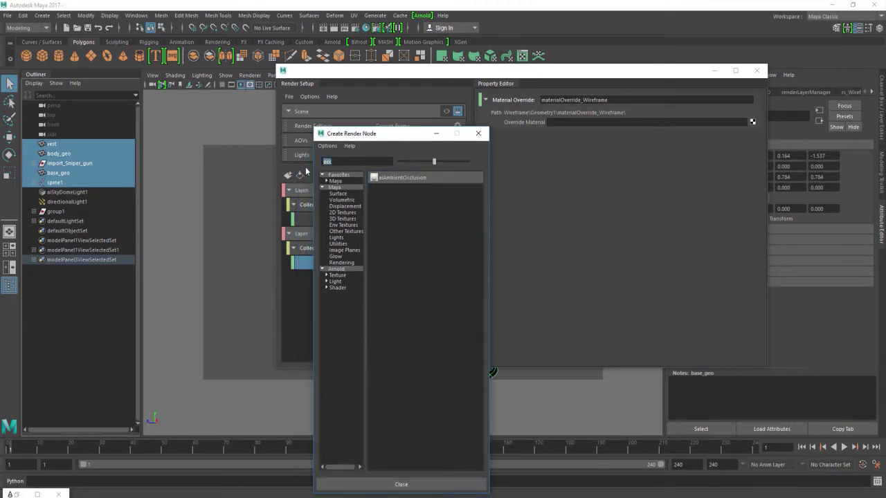
{"action": "type", "text": "wir"}
{"action": "left_click", "coordinate": [392, 178]}
{"action": "left_click_drag", "start_coordinate": [655, 72], "coordinate": [686, 130]}
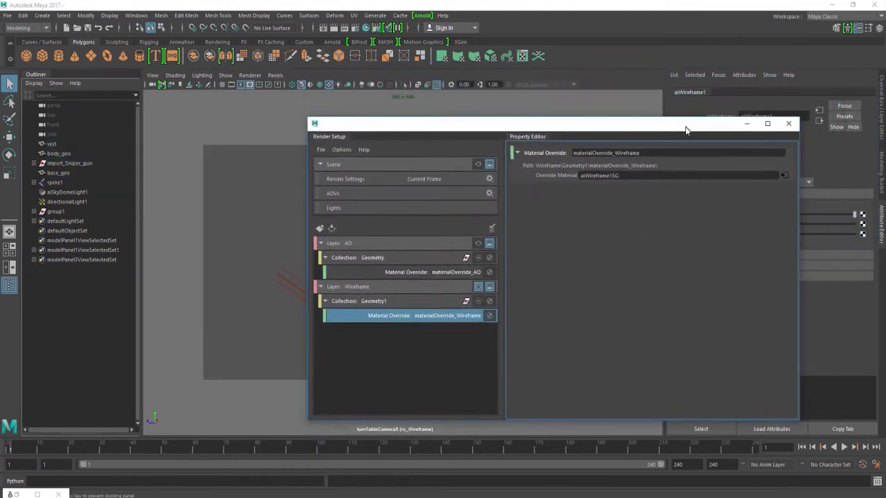
Step: Set the aiWireframe1 shader's edge type to polygons and its line width to 0.7
{"action": "left_click", "coordinate": [29, 492]}
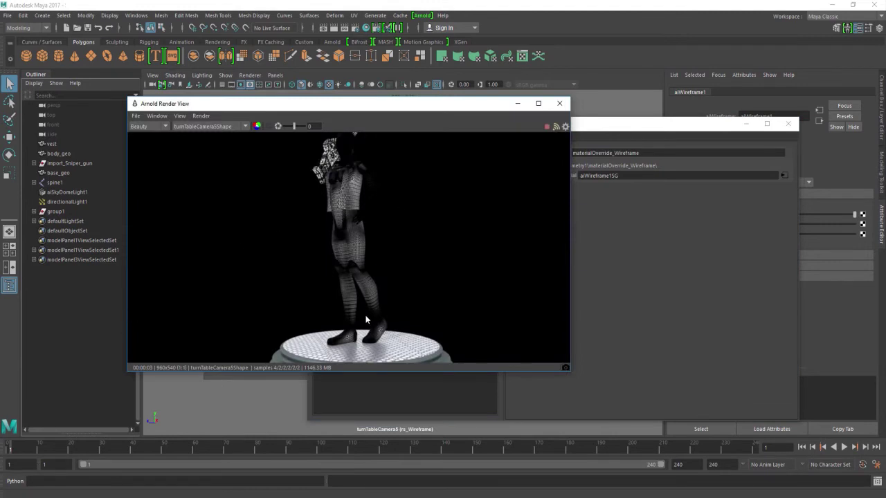
{"action": "left_click", "coordinate": [745, 124]}
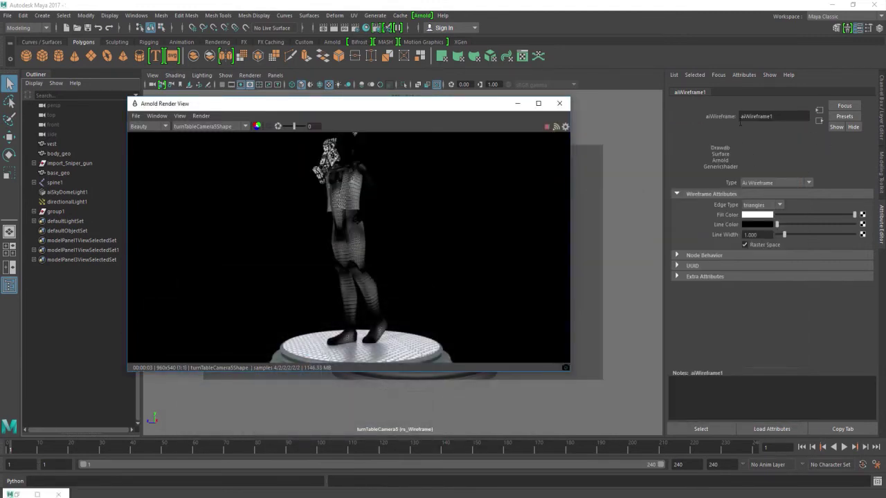
{"action": "left_click", "coordinate": [778, 206]}
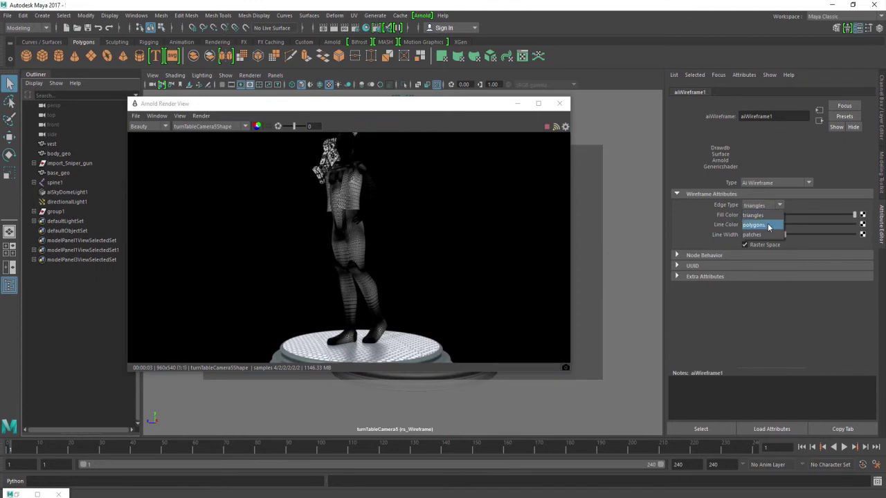
{"action": "left_click", "coordinate": [767, 225]}
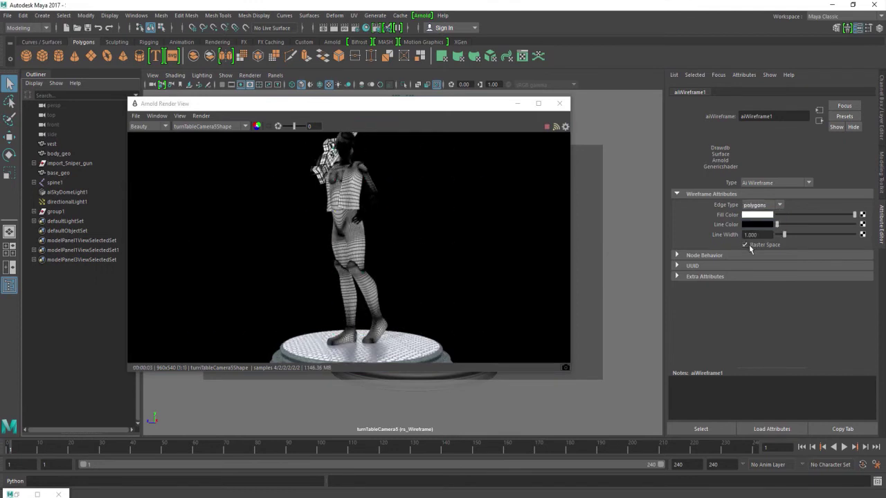
{"action": "double_click", "coordinate": [753, 234]}
{"action": "type", "text": ".7"}
{"action": "key", "text": "Return"}
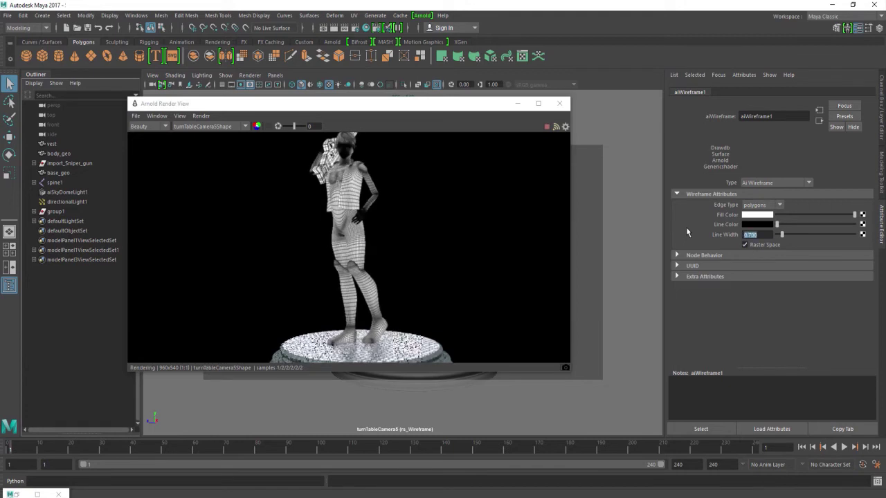
Step: Turn off smooth mesh preview on the character's vest and body meshes and check the wireframe in the Arnold render
{"action": "left_click", "coordinate": [616, 235]}
{"action": "left_click", "coordinate": [402, 220]}
{"action": "left_click_drag", "start_coordinate": [362, 164], "coordinate": [443, 253]}
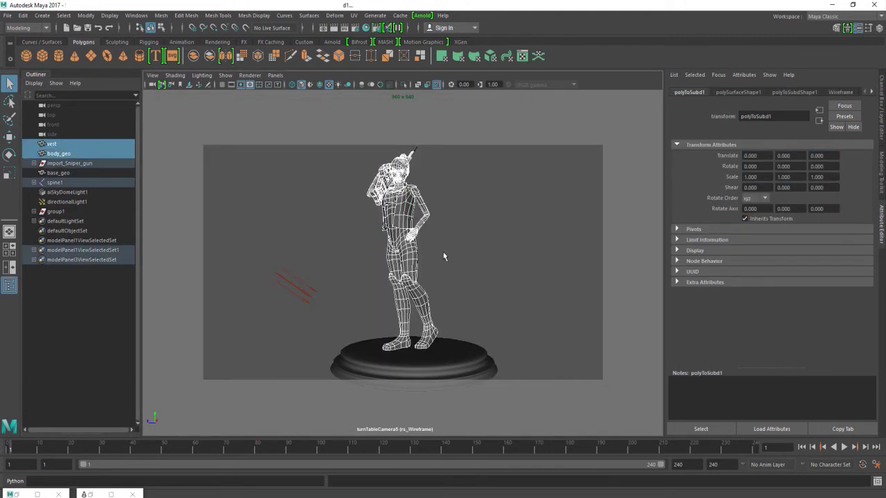
{"action": "key", "text": "1"}
{"action": "left_click", "coordinate": [108, 494]}
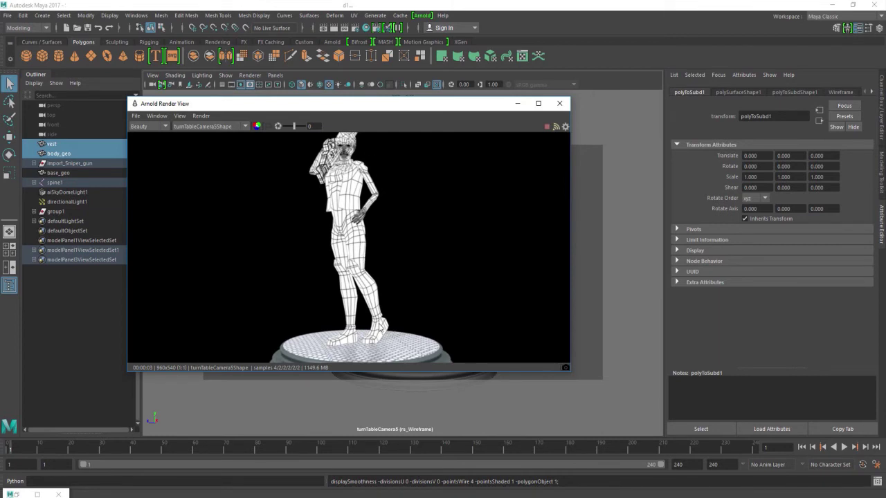
Step: Set the polySmoothFace divisions of the import_pCubeShape2 mesh to 0
{"action": "left_click_drag", "start_coordinate": [457, 108], "coordinate": [503, 225]}
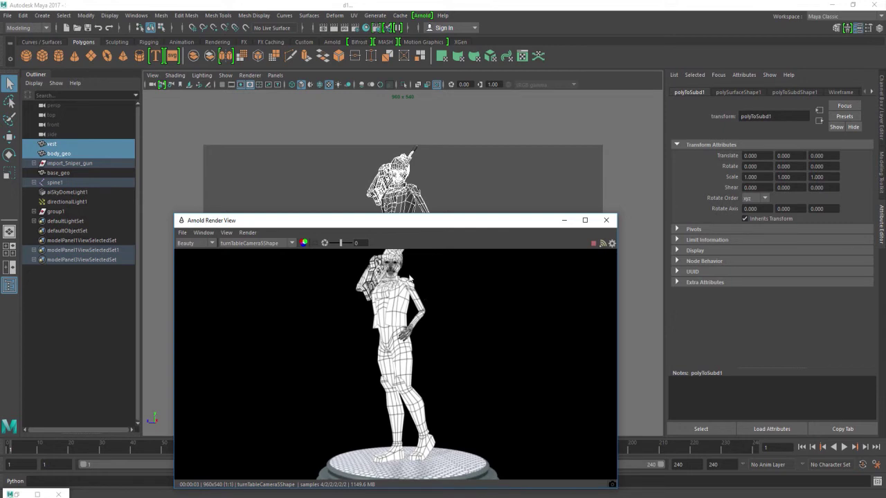
{"action": "left_click", "coordinate": [422, 212]}
{"action": "left_click", "coordinate": [423, 207]}
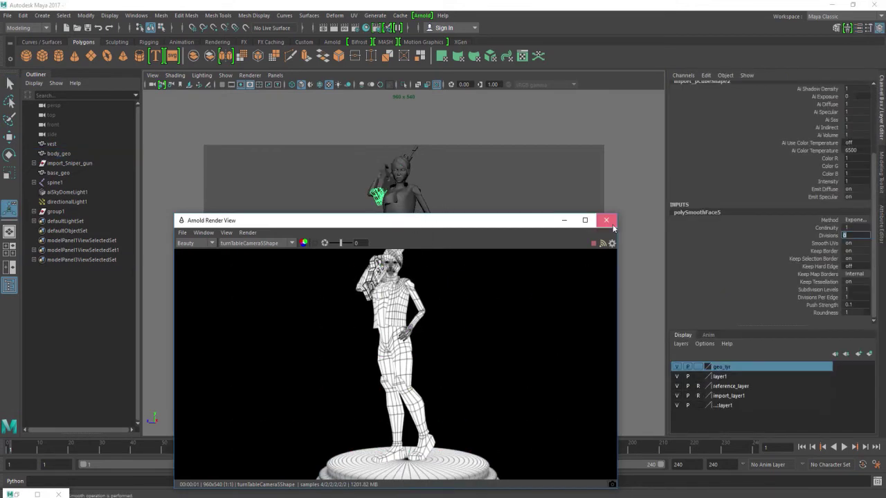
{"action": "left_click_drag", "start_coordinate": [530, 220], "coordinate": [663, 69]}
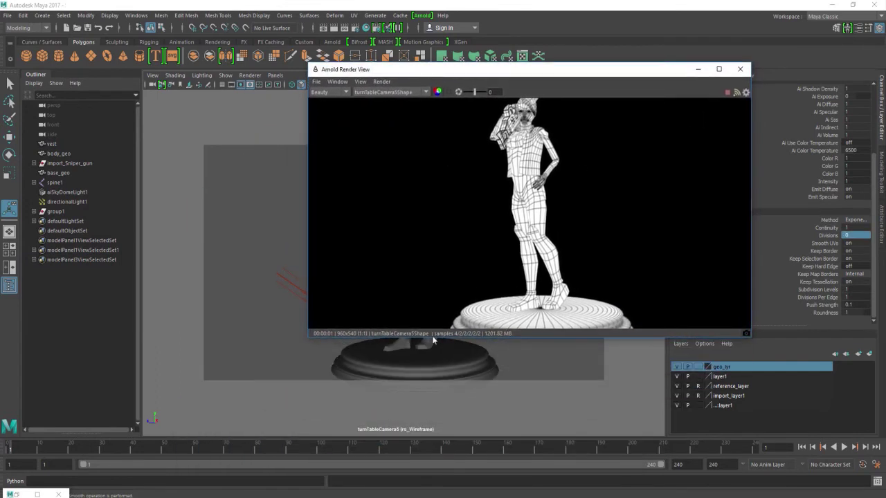
Step: Remove base_geo from the Wireframe layer's Geometry1 collection
{"action": "left_click", "coordinate": [421, 356]}
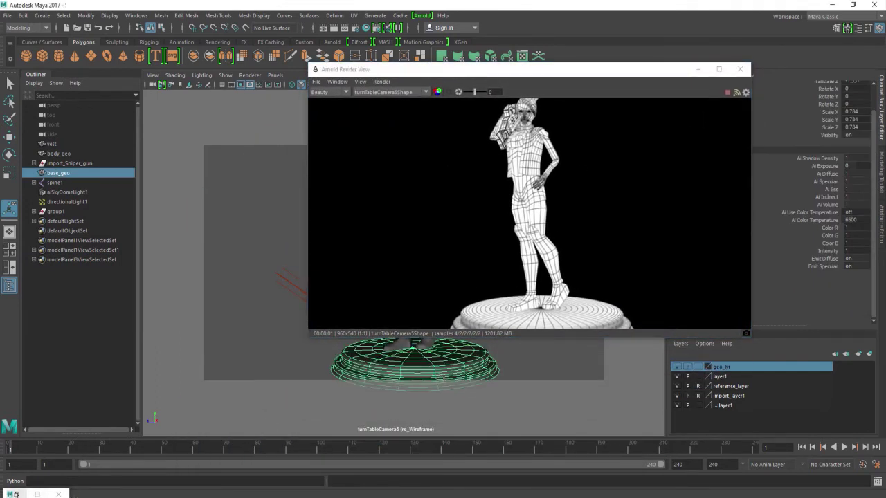
{"action": "left_click", "coordinate": [37, 494]}
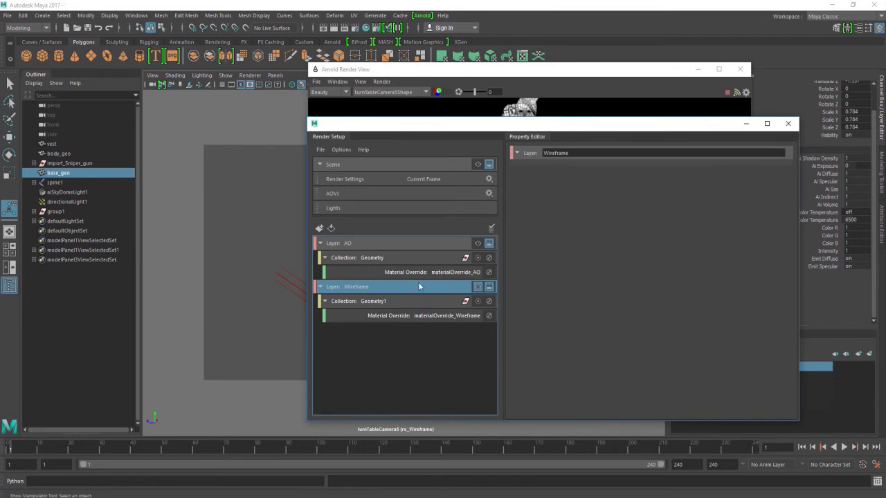
{"action": "left_click_drag", "start_coordinate": [507, 130], "coordinate": [553, 47]}
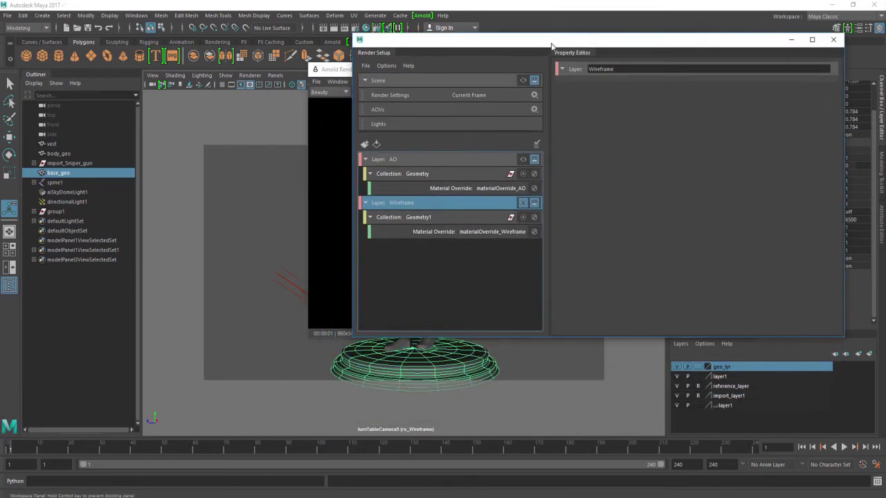
{"action": "left_click", "coordinate": [440, 222]}
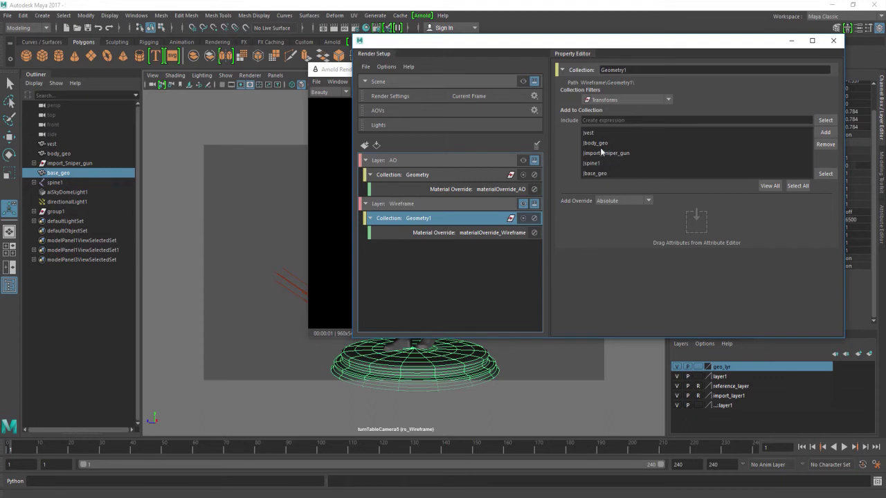
{"action": "left_click", "coordinate": [597, 175]}
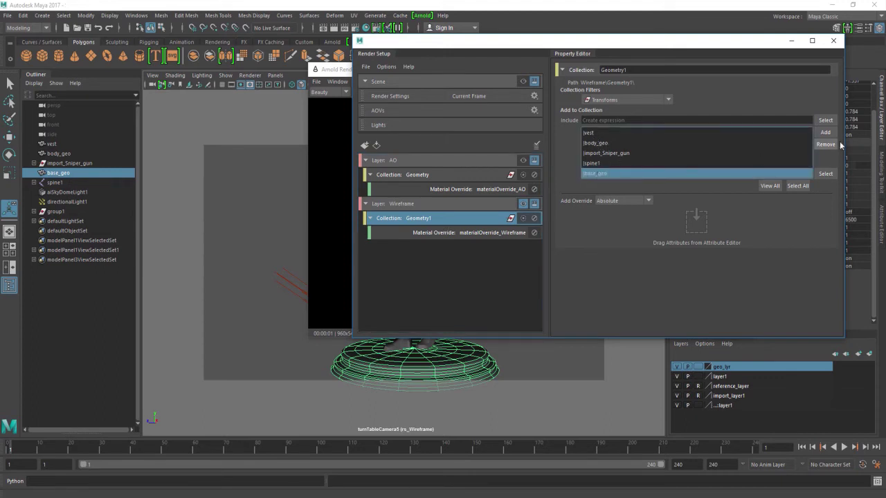
{"action": "left_click", "coordinate": [825, 144]}
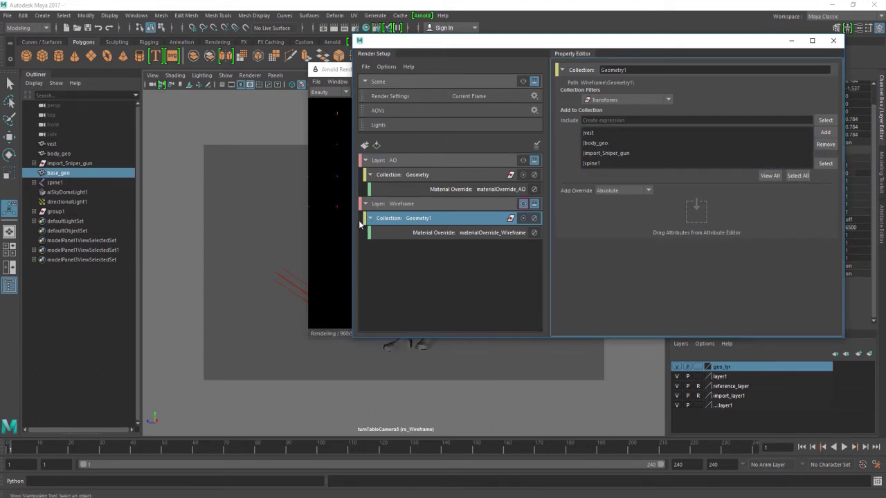
Step: Preview the AO layer in the Arnold render, then make the master Scene layer visible
{"action": "left_click", "coordinate": [341, 232]}
{"action": "left_click_drag", "start_coordinate": [617, 70], "coordinate": [408, 221]}
{"action": "left_click", "coordinate": [485, 277]}
{"action": "left_click", "coordinate": [524, 161]}
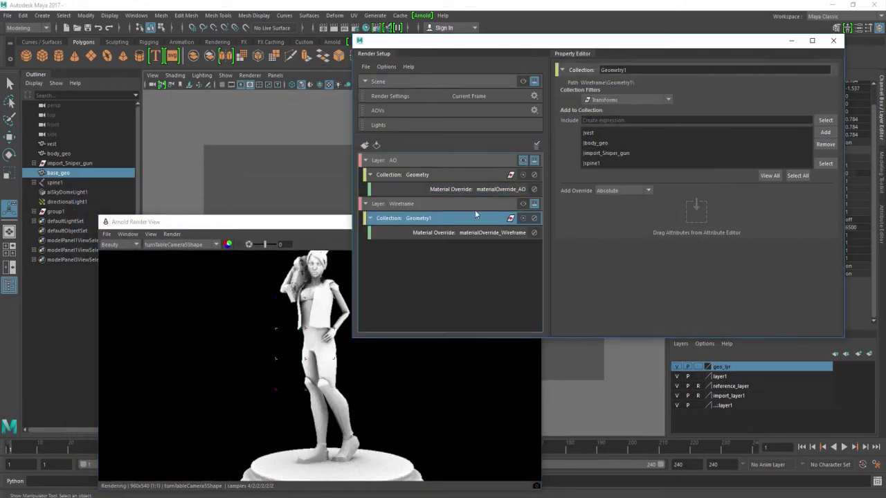
{"action": "left_click", "coordinate": [523, 81]}
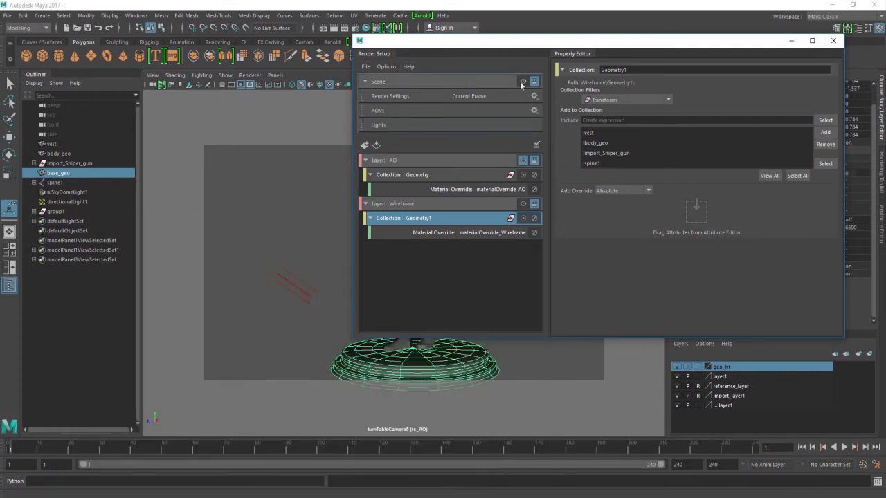
{"action": "left_click", "coordinate": [790, 42]}
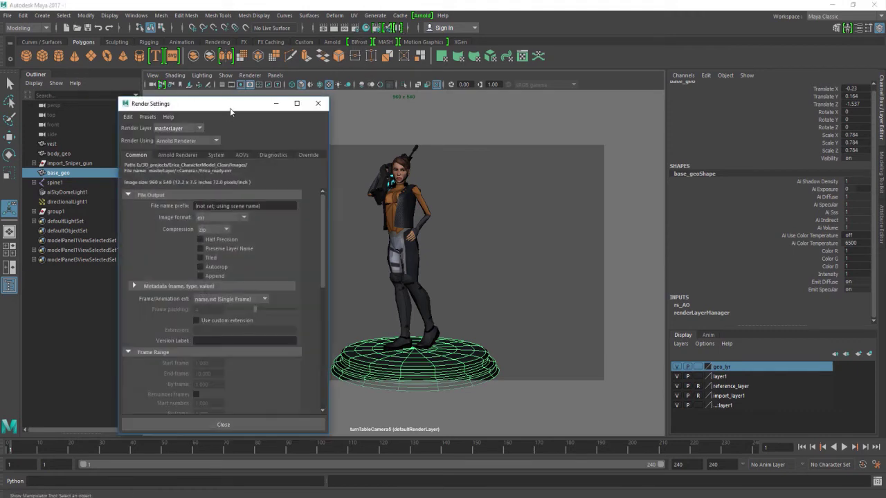
Step: Set the render output's file name prefix to <RenderLayer>\<RenderLayer> using the layer name keyword
{"action": "left_click_drag", "start_coordinate": [234, 102], "coordinate": [447, 61]}
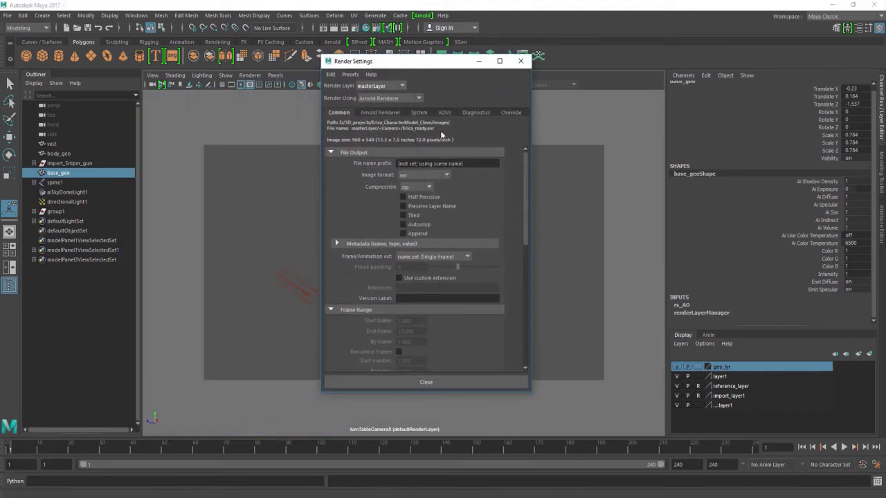
{"action": "right_click", "coordinate": [479, 163]}
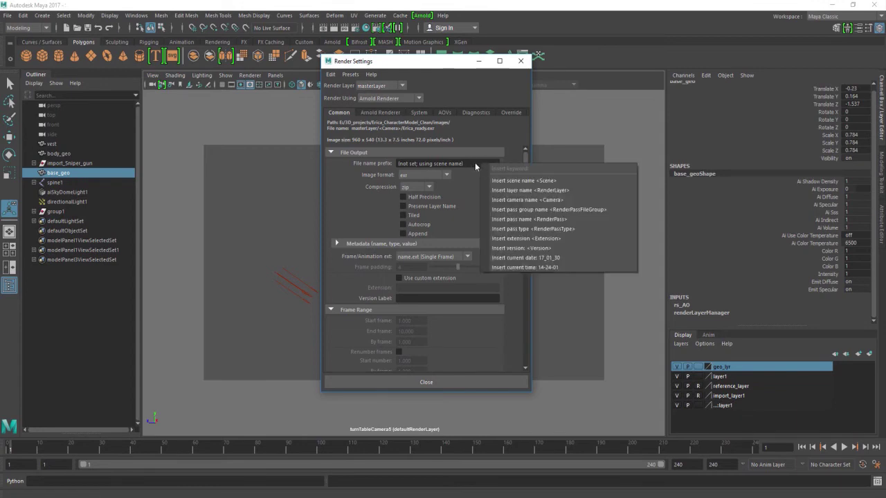
{"action": "left_click", "coordinate": [565, 191]}
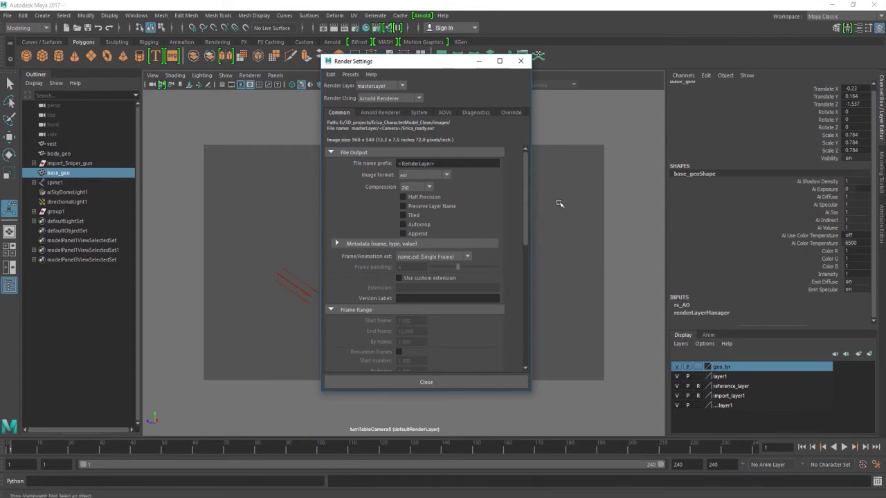
{"action": "right_click", "coordinate": [465, 161]}
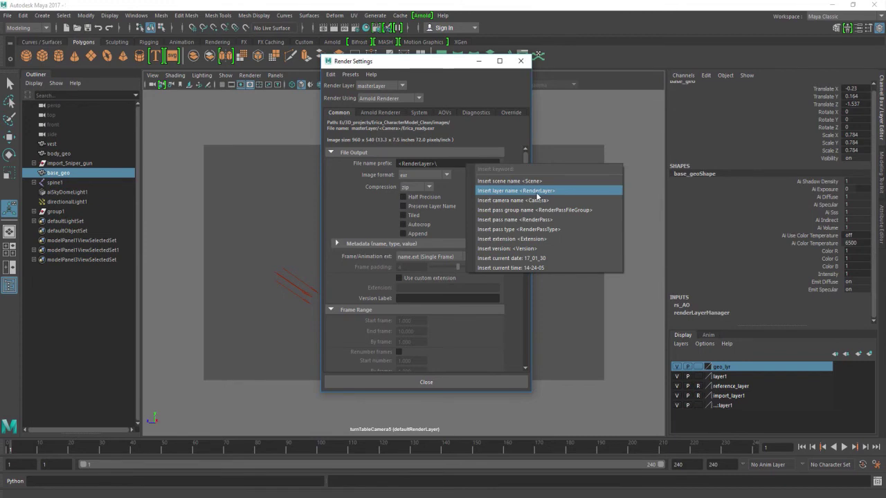
{"action": "left_click", "coordinate": [537, 192]}
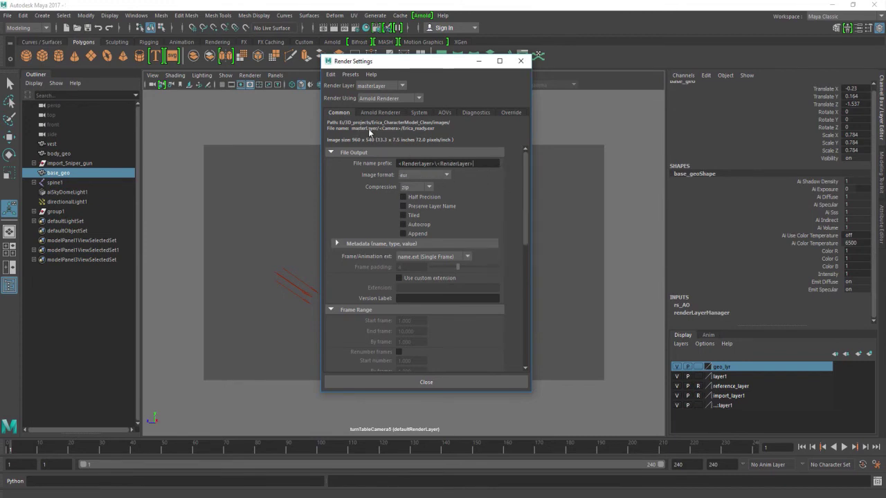
Step: Set the output image format to tif with compression set to none
{"action": "left_click", "coordinate": [422, 175]}
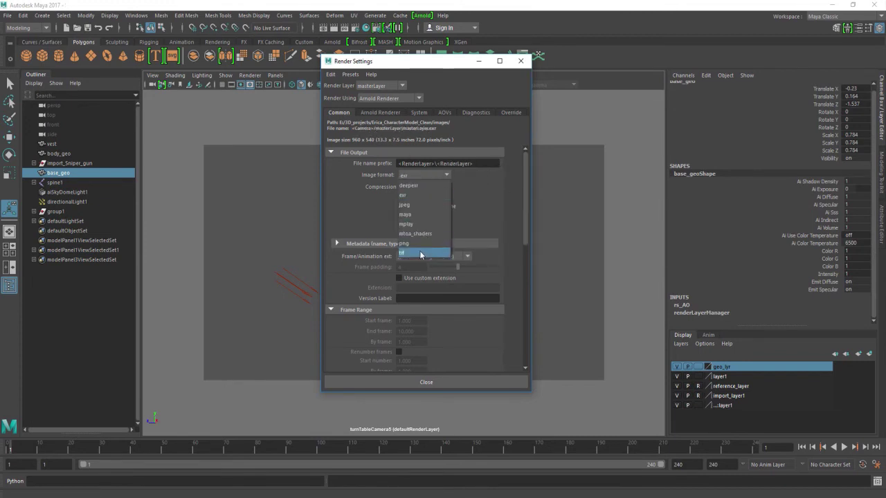
{"action": "left_click", "coordinate": [419, 251]}
{"action": "left_click", "coordinate": [435, 174]}
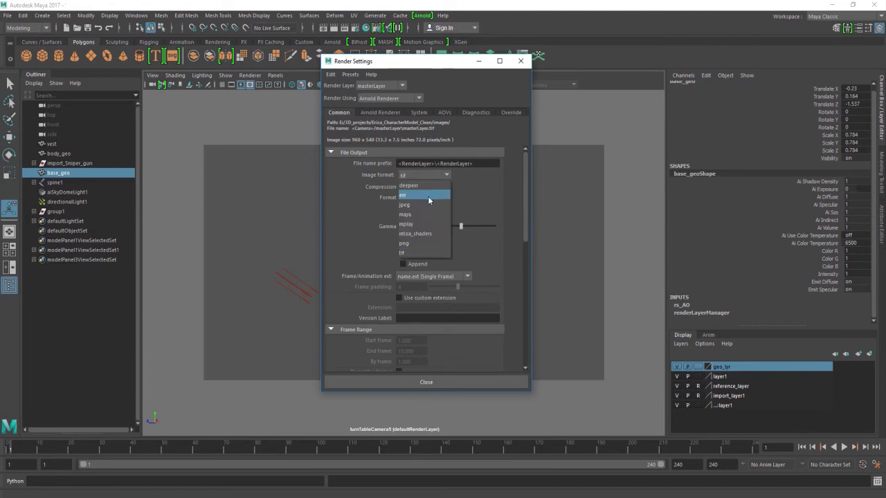
{"action": "left_click", "coordinate": [522, 192]}
{"action": "left_click", "coordinate": [433, 186]}
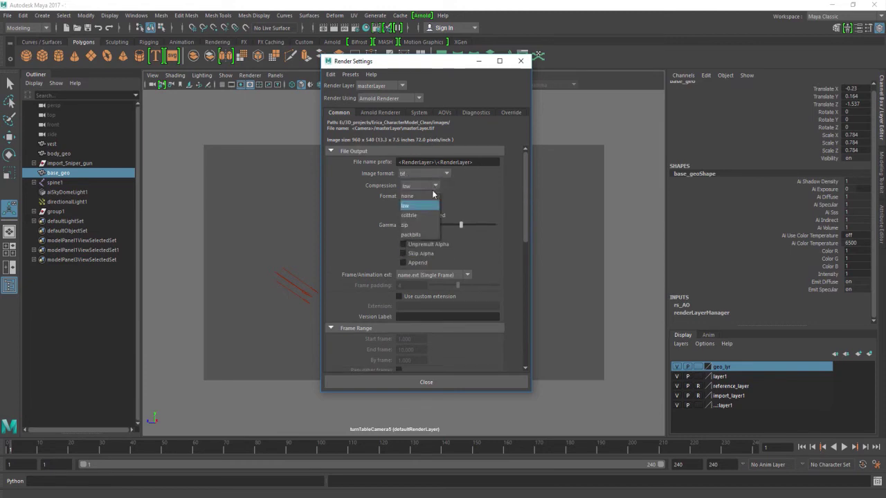
{"action": "left_click", "coordinate": [433, 196]}
Step: Set the frame/animation extension to name.#.ext with a frame padding of 3
{"action": "scroll", "coordinate": [524, 202], "scroll_direction": "down", "scroll_amount": 2}
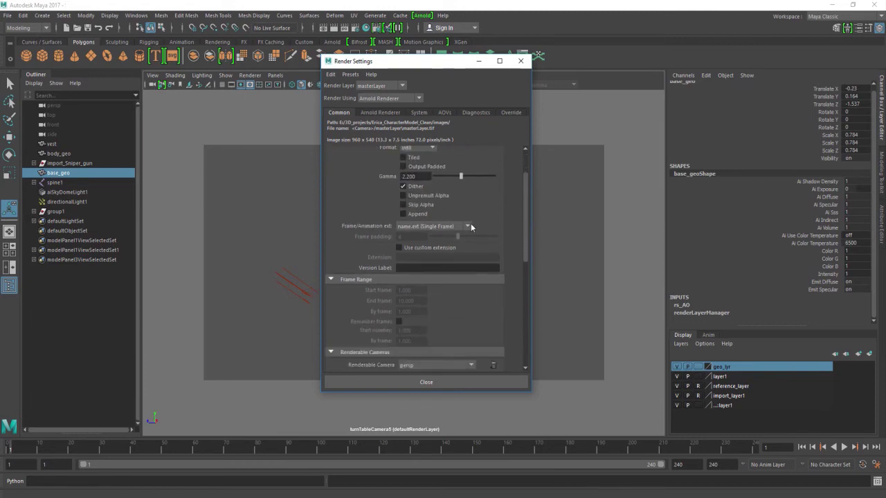
{"action": "left_click", "coordinate": [468, 226]}
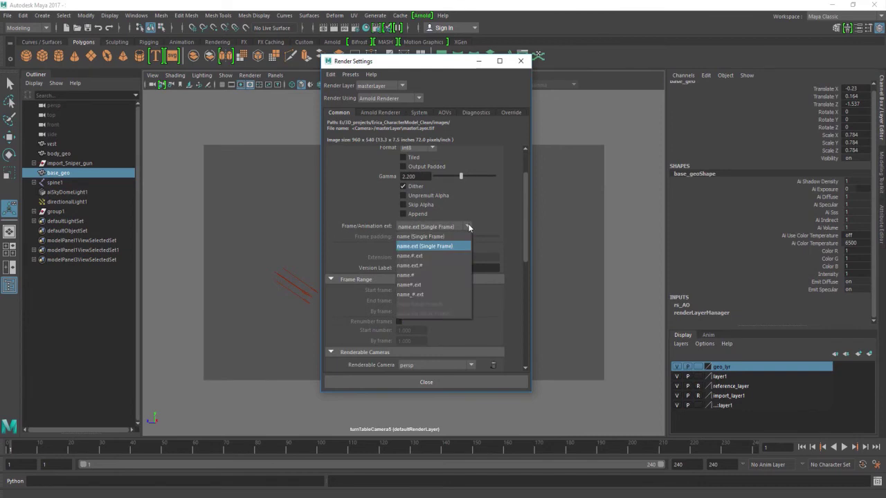
{"action": "left_click", "coordinate": [428, 256]}
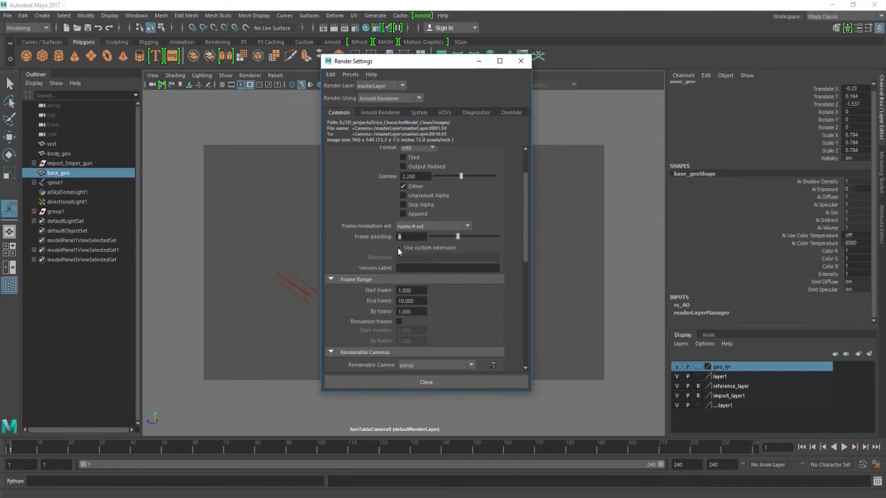
{"action": "type", "text": "3"}
{"action": "key", "text": "Return"}
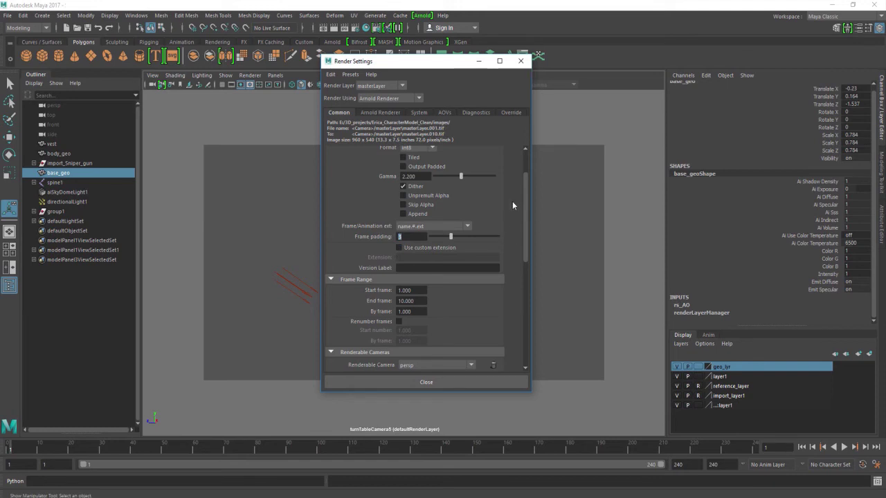
Step: Set the render's end frame to 240 and remove the persp camera from the renderable cameras
{"action": "scroll", "coordinate": [524, 213], "scroll_direction": "down", "scroll_amount": 3}
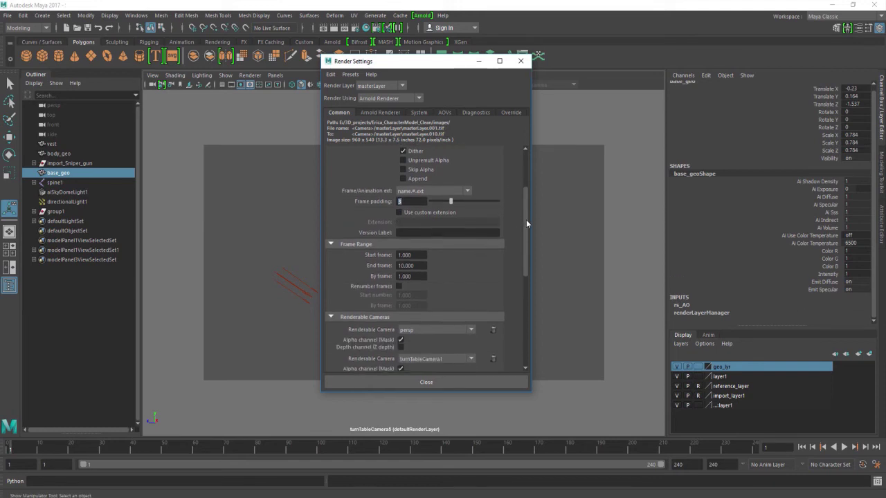
{"action": "scroll", "coordinate": [526, 219], "scroll_direction": "up", "scroll_amount": 2}
{"action": "scroll", "coordinate": [528, 207], "scroll_direction": "down", "scroll_amount": 2}
{"action": "left_click_drag", "start_coordinate": [414, 256], "coordinate": [370, 255]}
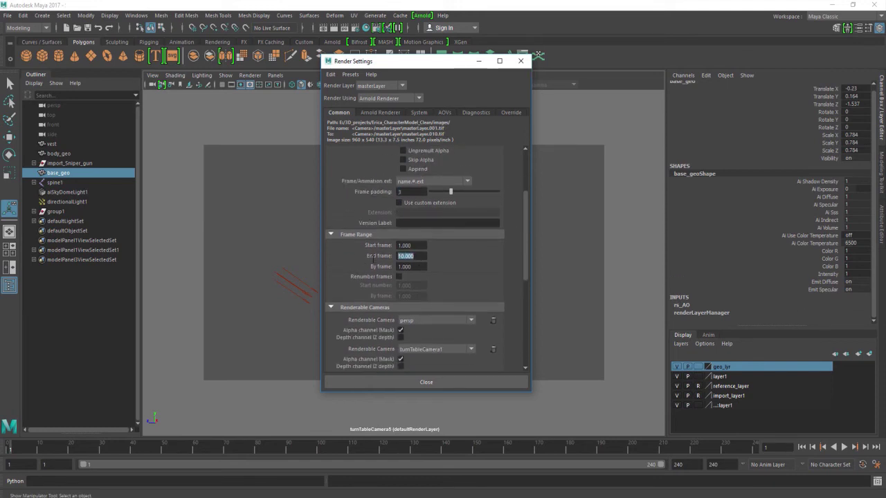
{"action": "type", "text": "240"}
{"action": "key", "text": "Return"}
{"action": "scroll", "coordinate": [518, 257], "scroll_direction": "down", "scroll_amount": 4}
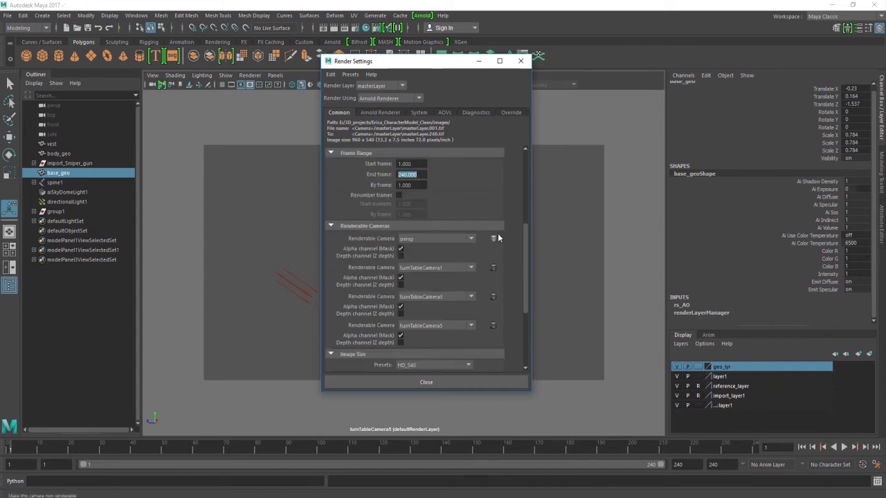
{"action": "left_click", "coordinate": [493, 238]}
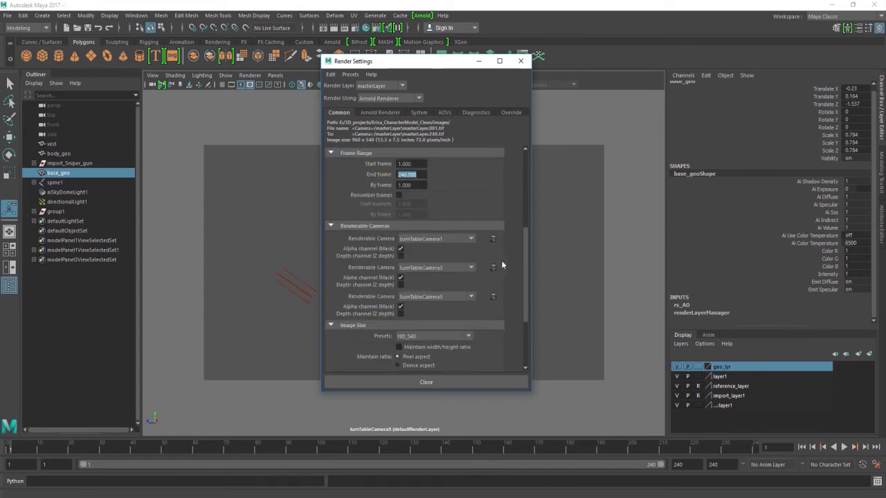
Step: Remove turnTableCamera3 and turnTableCamera5 from the renderable cameras, keeping only turnTableCamera1
{"action": "left_click", "coordinate": [493, 268]}
{"action": "left_click", "coordinate": [494, 268]}
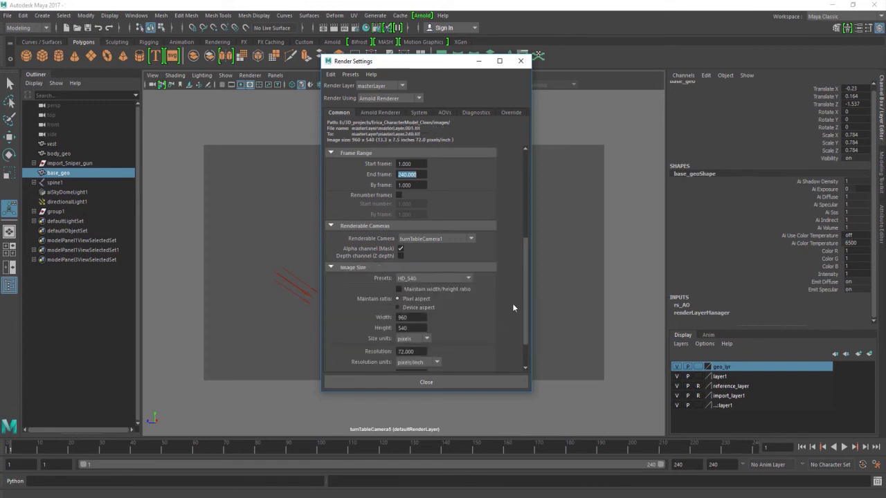
Step: Look through the available image size presets, keep HD_540, and close the render settings
{"action": "left_click_drag", "start_coordinate": [526, 274], "coordinate": [525, 307]}
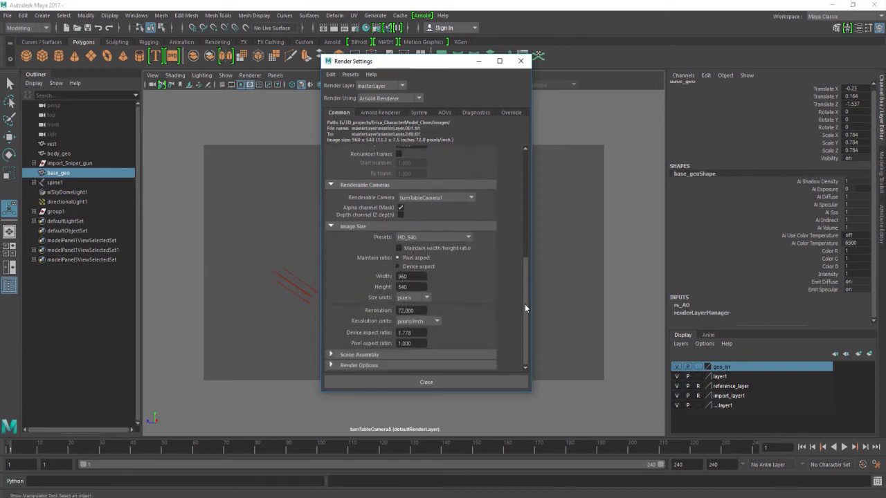
{"action": "left_click", "coordinate": [422, 237]}
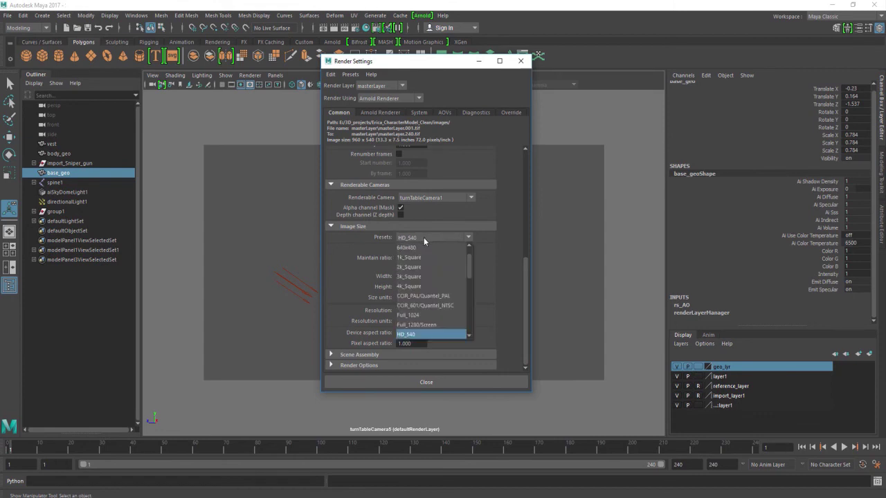
{"action": "scroll", "coordinate": [470, 272], "scroll_direction": "down", "scroll_amount": 3}
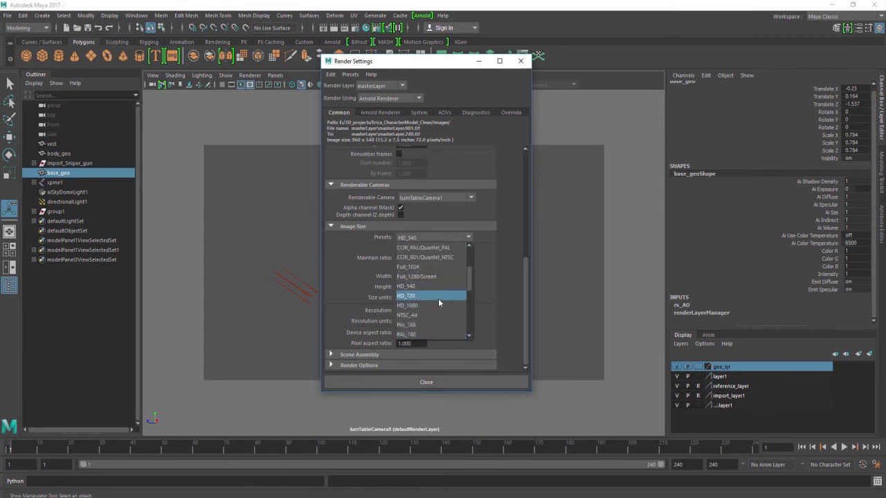
{"action": "scroll", "coordinate": [470, 269], "scroll_direction": "up", "scroll_amount": 1}
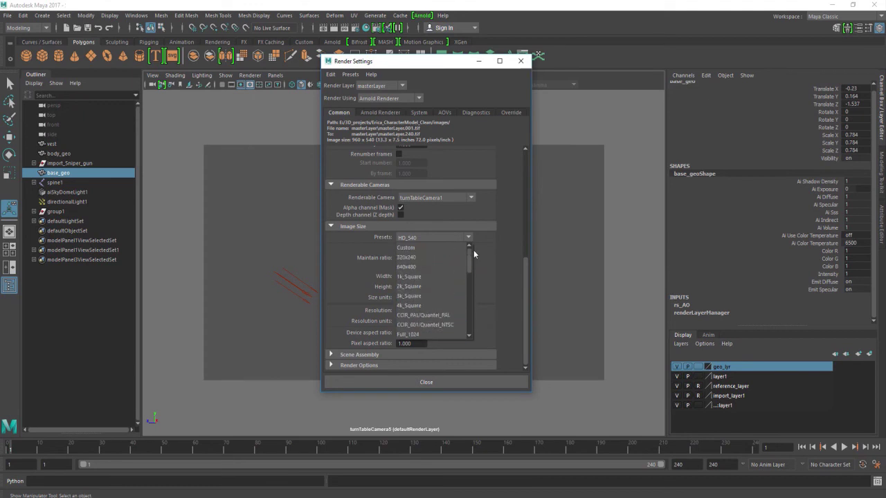
{"action": "scroll", "coordinate": [473, 271], "scroll_direction": "down", "scroll_amount": 2}
{"action": "left_click_drag", "start_coordinate": [526, 261], "coordinate": [528, 242]}
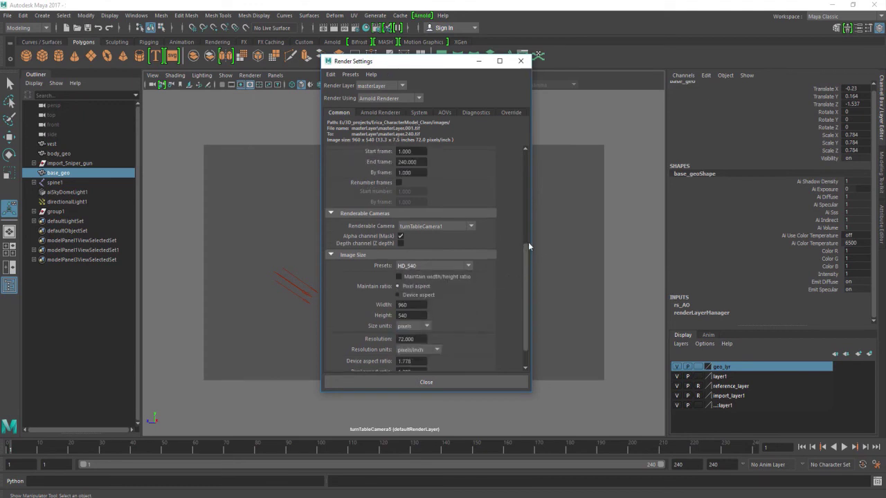
{"action": "scroll", "coordinate": [526, 249], "scroll_direction": "down", "scroll_amount": 1}
{"action": "left_click", "coordinate": [521, 61]}
Step: Switch to the Rendering menu set, bring up the Render Sequence options, and render the sequence while closing the dialog
{"action": "left_click", "coordinate": [48, 28]}
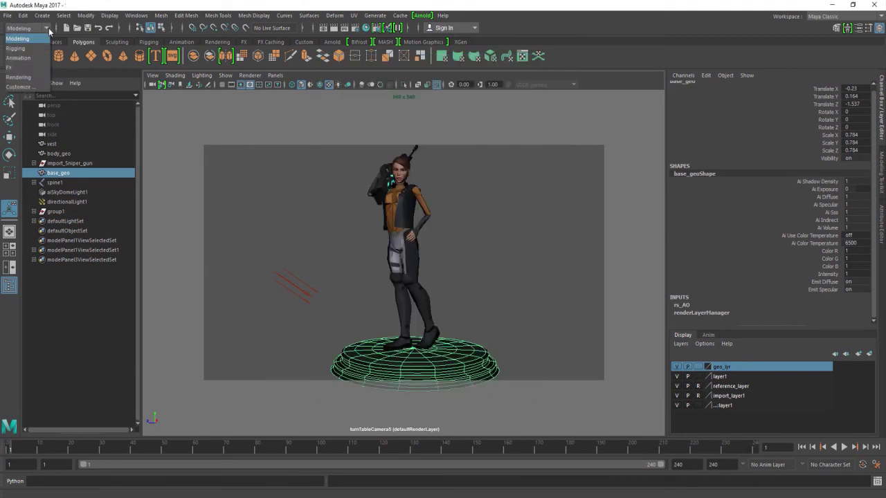
{"action": "left_click", "coordinate": [38, 77]}
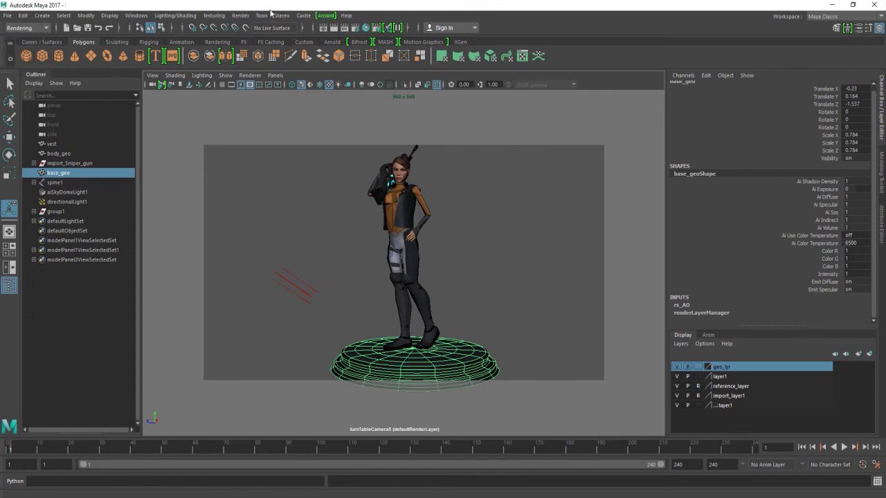
{"action": "left_click", "coordinate": [241, 16]}
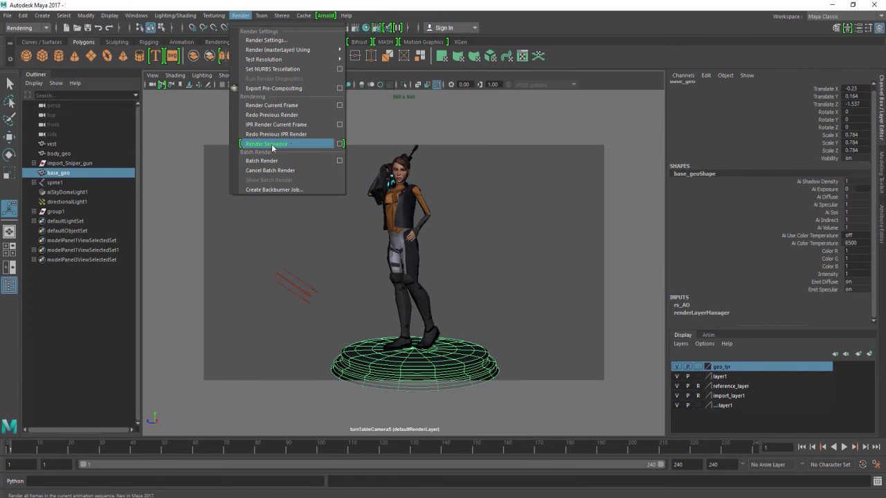
{"action": "left_click", "coordinate": [340, 144]}
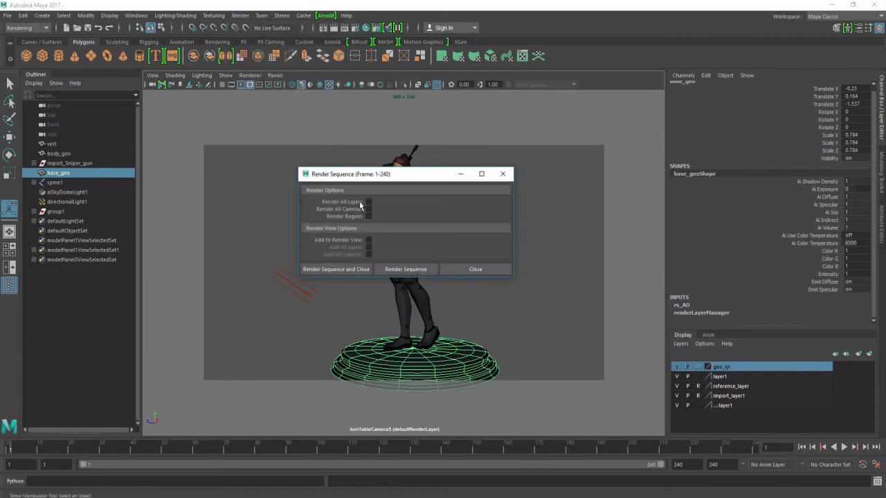
{"action": "left_click", "coordinate": [334, 269]}
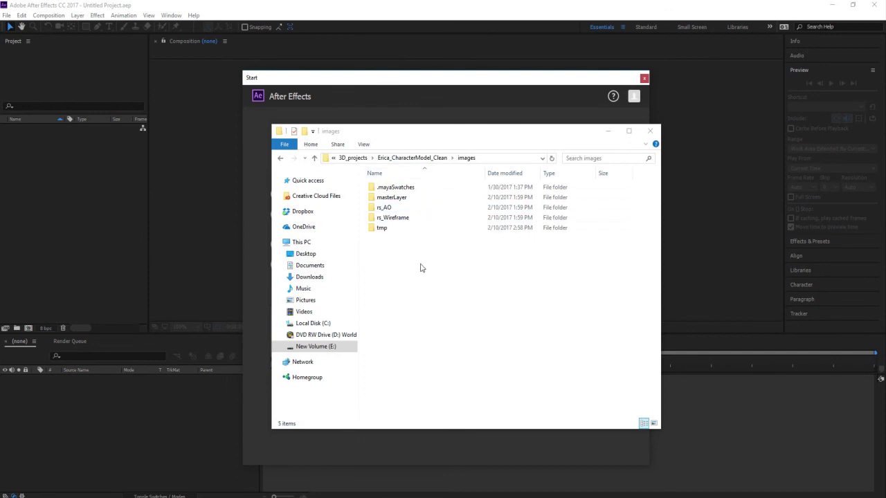
Step: Check the render layer folders in the project's images folder, then examine the frames in masterLayer from first to last
{"action": "left_click", "coordinate": [425, 200]}
{"action": "left_click", "coordinate": [425, 218]}
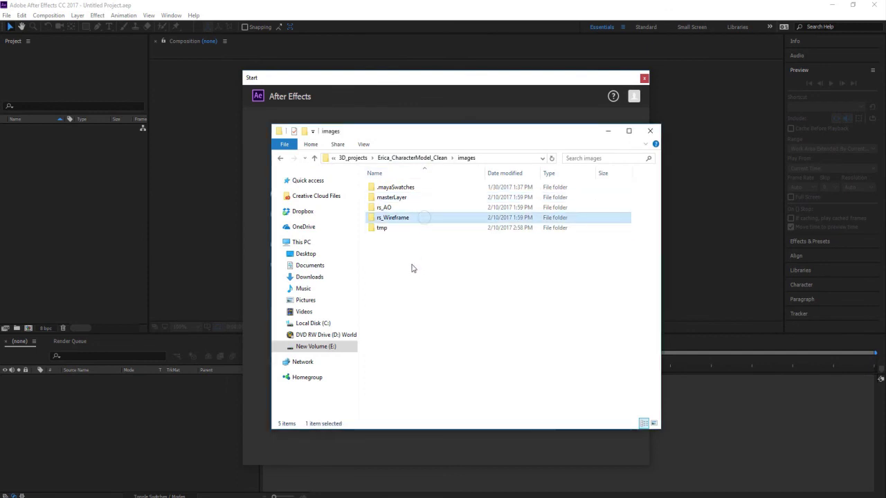
{"action": "left_click", "coordinate": [414, 207]}
{"action": "left_click", "coordinate": [447, 271]}
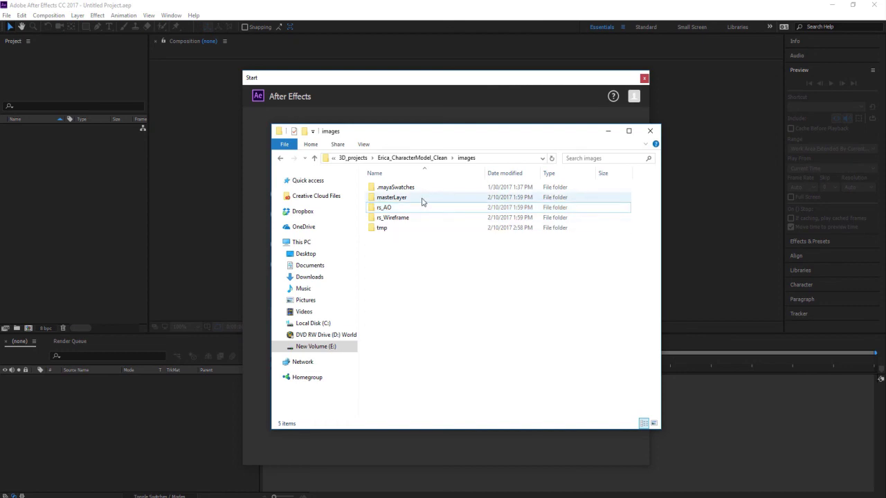
{"action": "double_click", "coordinate": [428, 200]}
{"action": "left_click", "coordinate": [406, 198]}
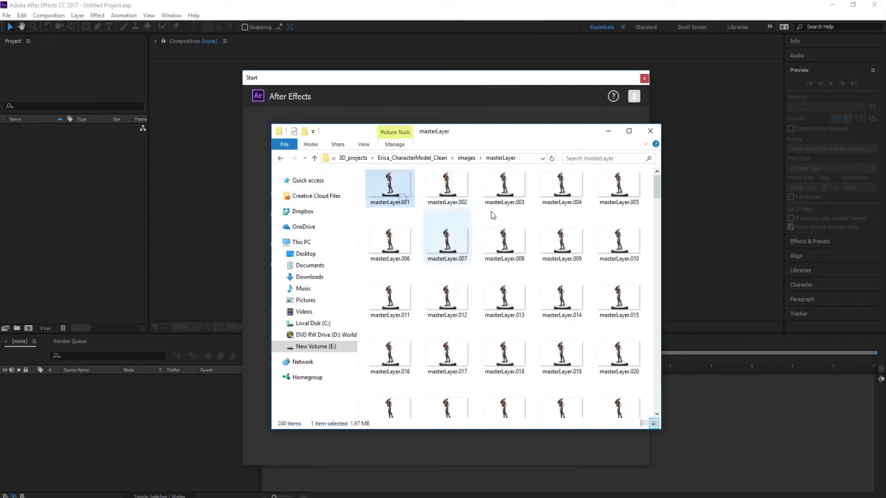
{"action": "left_click_drag", "start_coordinate": [658, 188], "coordinate": [676, 428]}
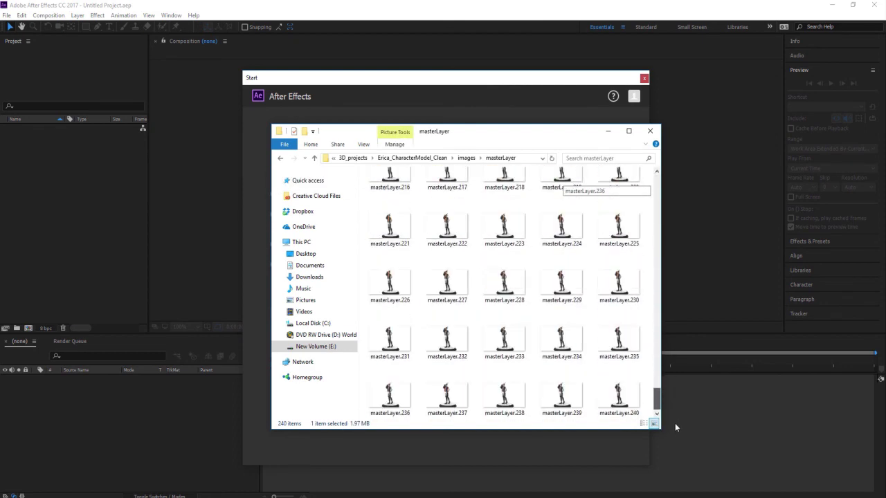
Step: Return to the images folder, check the rs_Wireframe folder, and minimize the file browser to reveal After Effects
{"action": "left_click", "coordinate": [466, 158]}
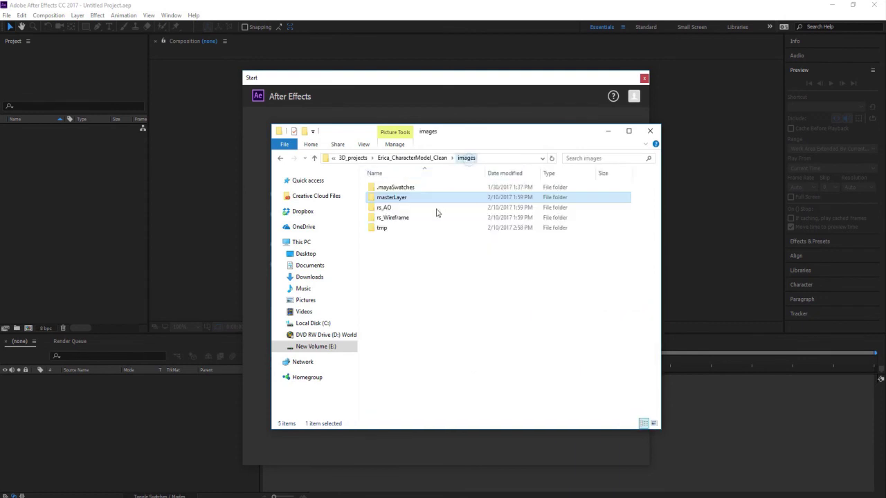
{"action": "double_click", "coordinate": [408, 218]}
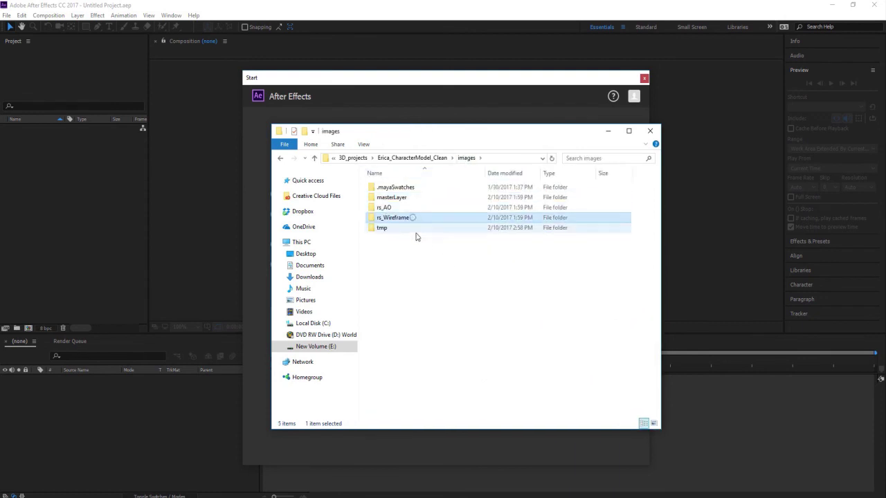
{"action": "left_click", "coordinate": [609, 133]}
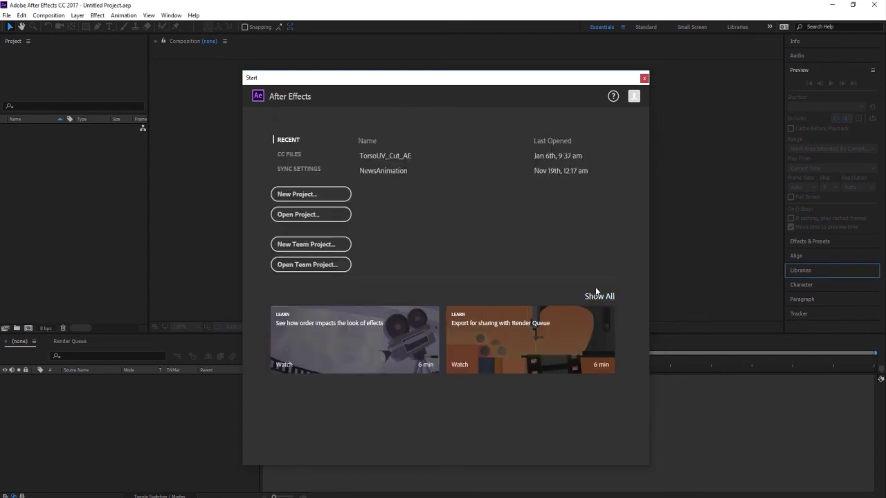